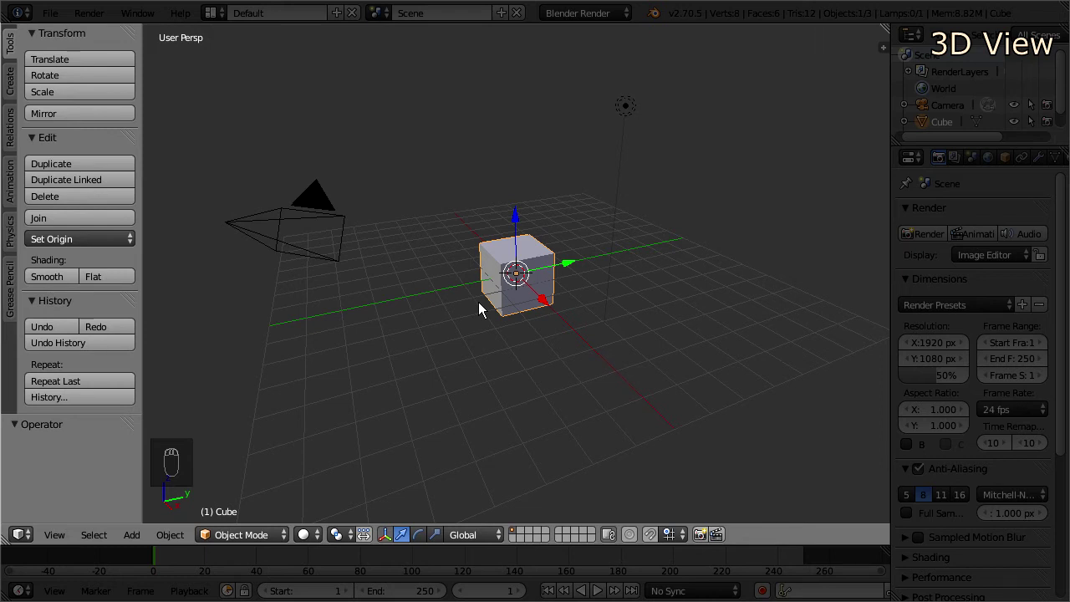
- Select the camera and the lamp in turn, and return the selection to the cube
{"action": "right_click", "coordinate": [315, 201]}
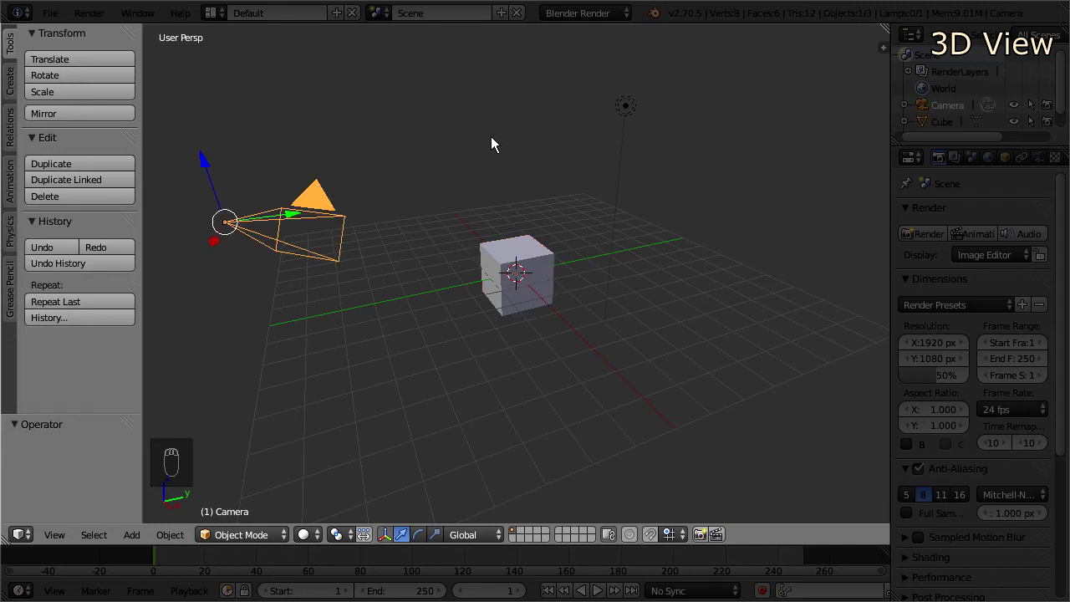
{"action": "right_click", "coordinate": [626, 107]}
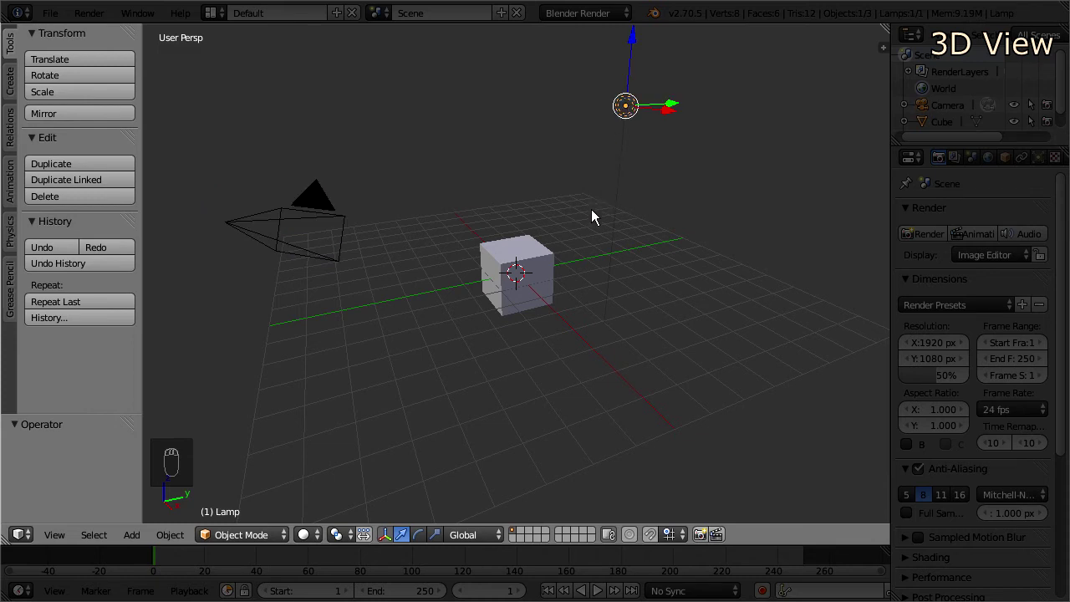
{"action": "right_click", "coordinate": [548, 291]}
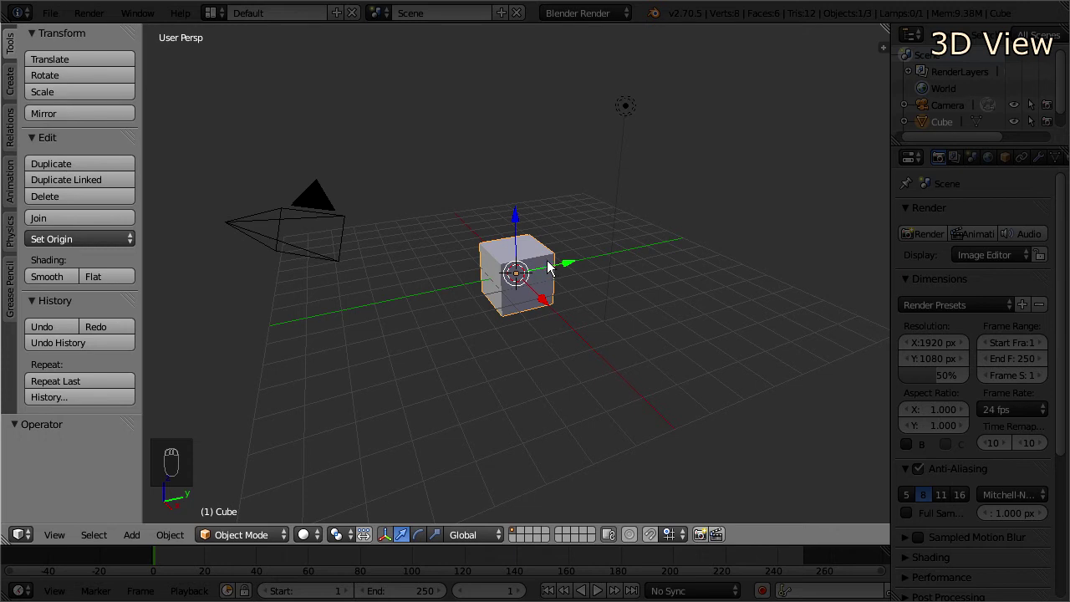
- Try moving the cube around the scene, including upward along Z, and undo all the moves
{"action": "left_click_drag", "start_coordinate": [567, 267], "coordinate": [468, 220]}
{"action": "left_click_drag", "start_coordinate": [418, 166], "coordinate": [401, 49]}
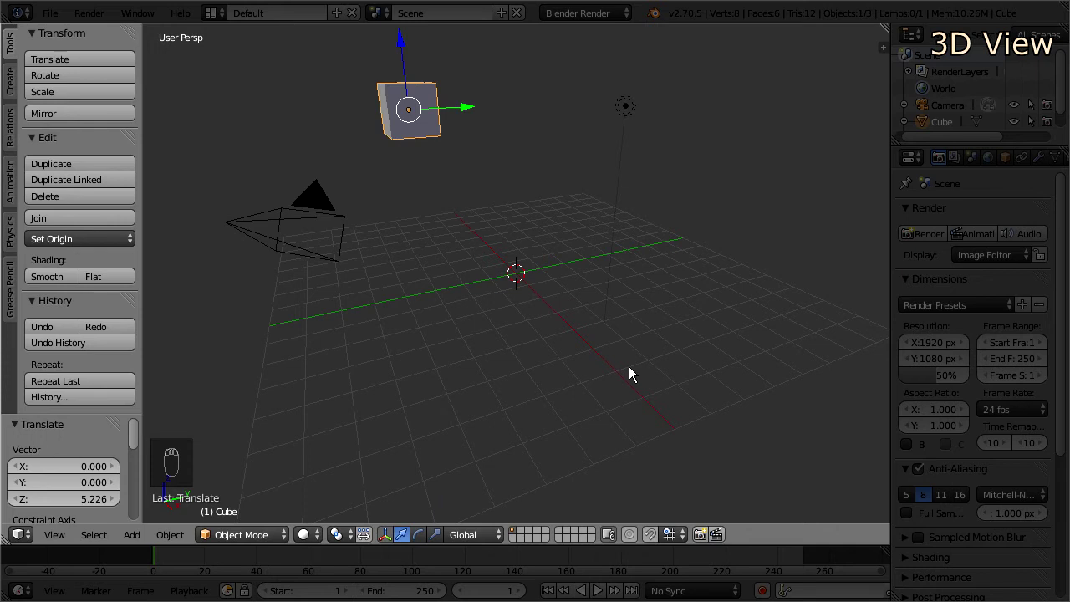
{"action": "key", "text": "ctrl+z"}
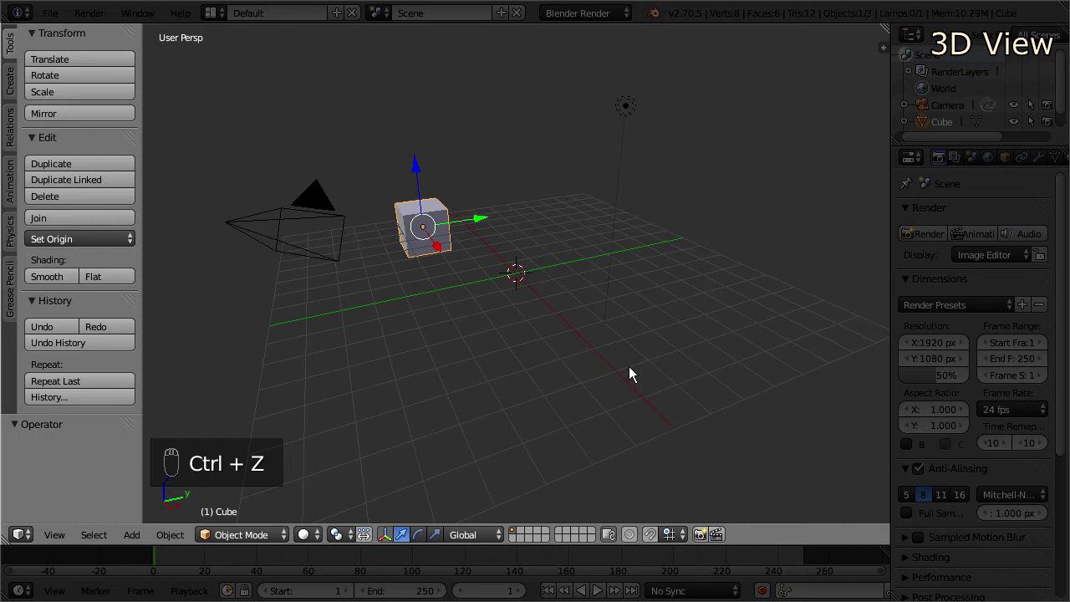
{"action": "key", "text": "ctrl+z"}
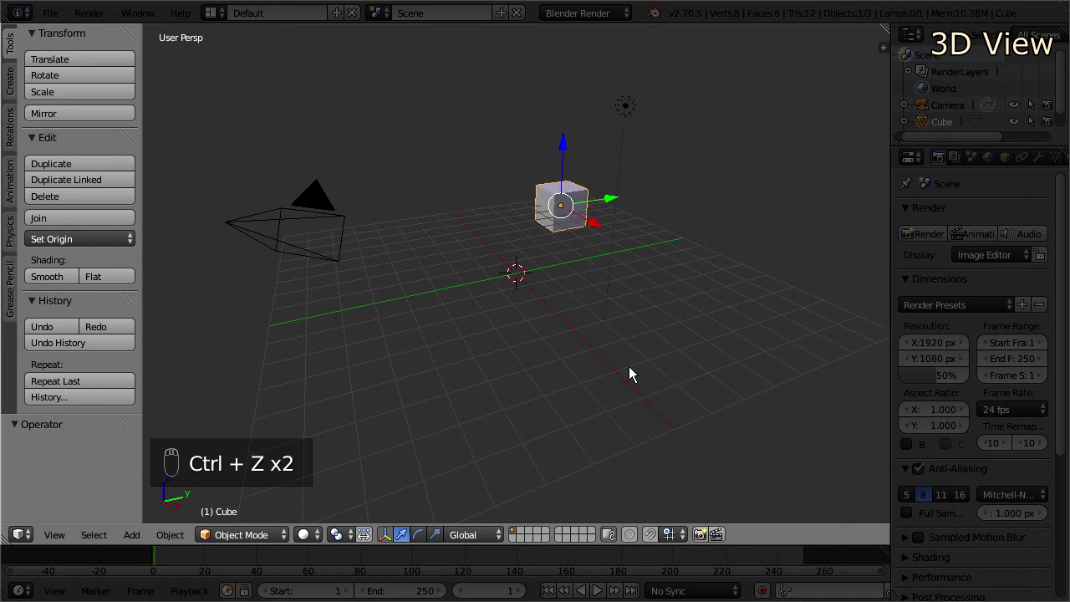
{"action": "key", "text": "ctrl+z"}
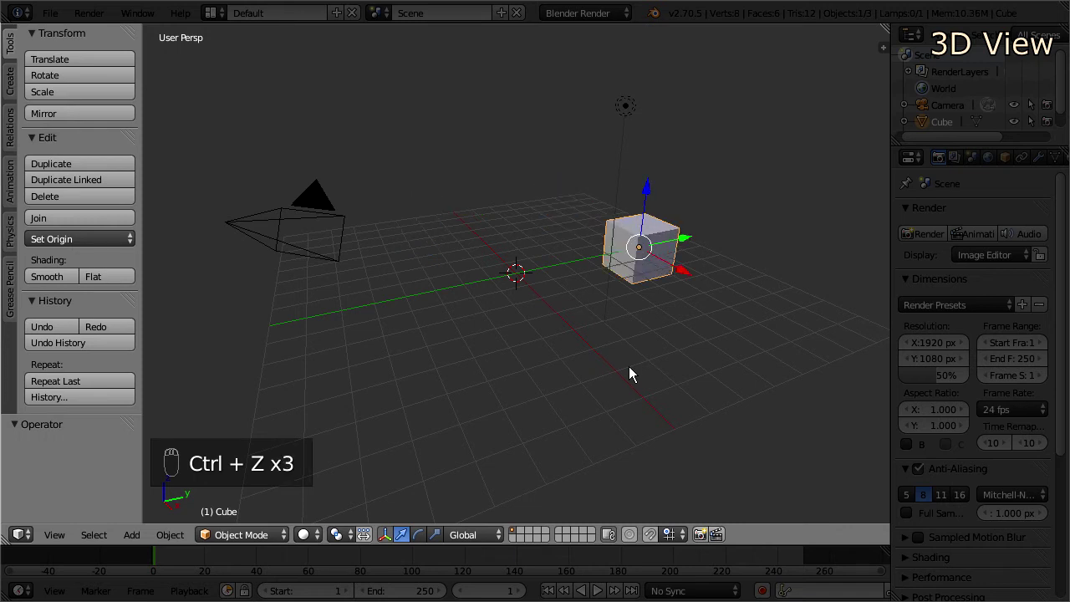
{"action": "key", "text": "ctrl+z"}
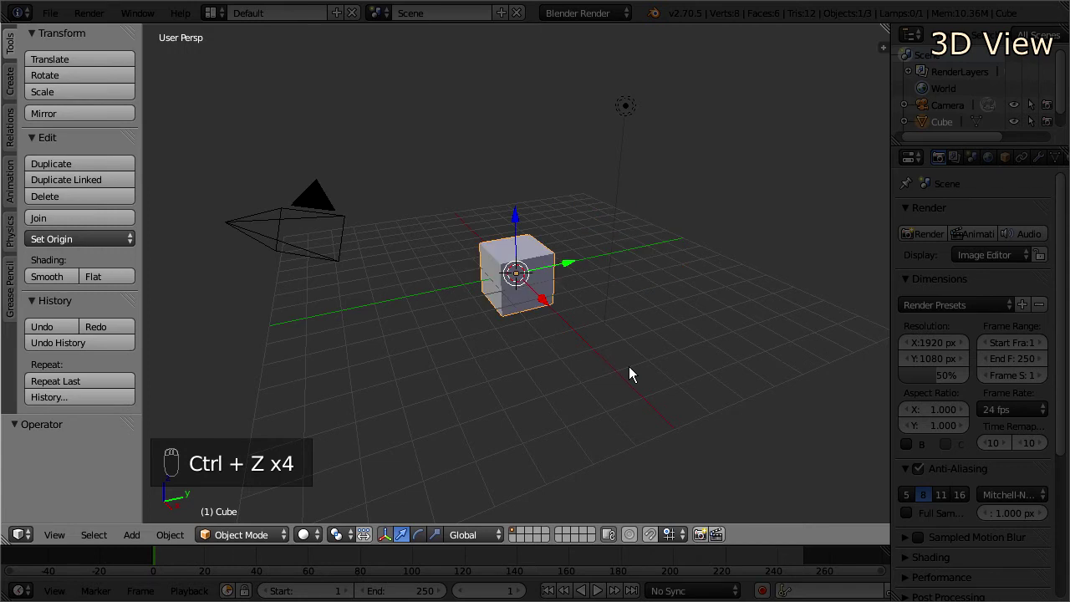
- Try rotating the cube with the rotate manipulator, and cancel the rotation
{"action": "left_click", "coordinate": [418, 535]}
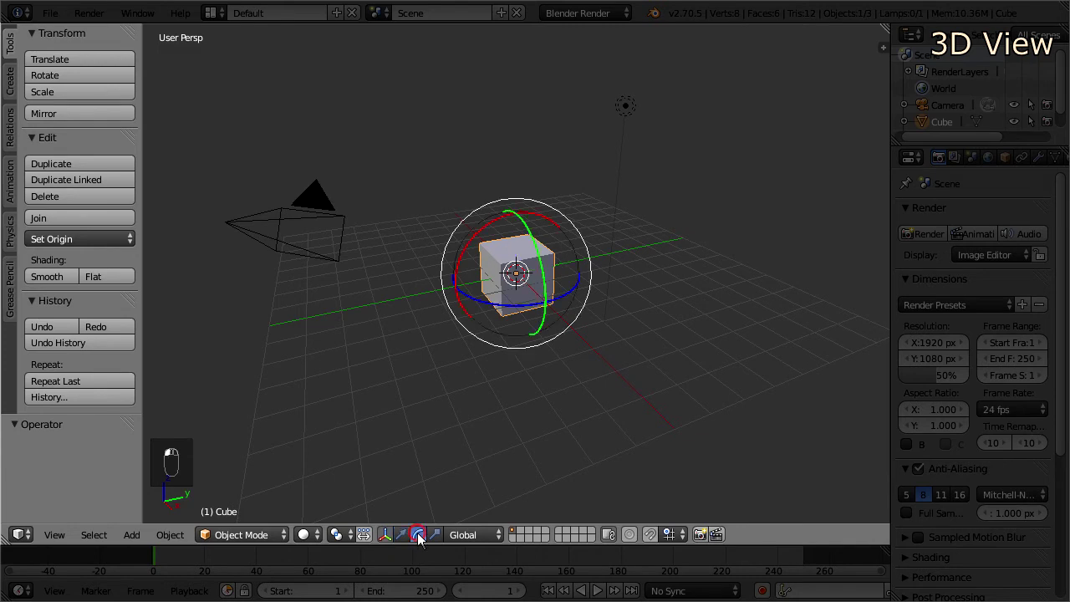
{"action": "left_click_drag", "start_coordinate": [474, 241], "coordinate": [524, 224]}
{"action": "right_click", "coordinate": [523, 224]}
- Scale the cube along the X axis by about 2.17, and switch back to the translate manipulator
{"action": "left_click", "coordinate": [436, 535]}
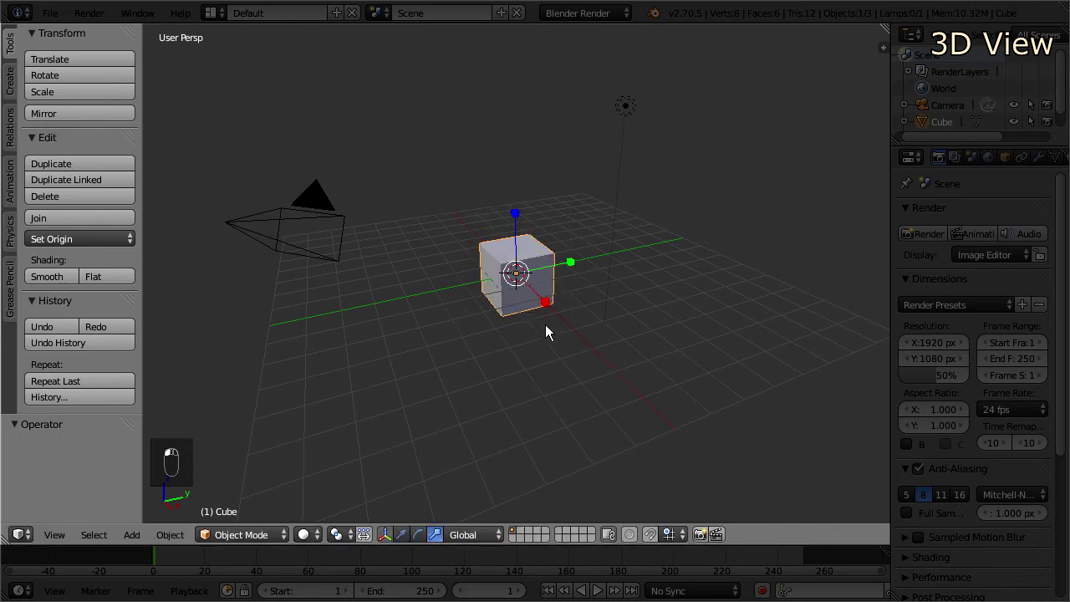
{"action": "left_click_drag", "start_coordinate": [546, 302], "coordinate": [576, 337]}
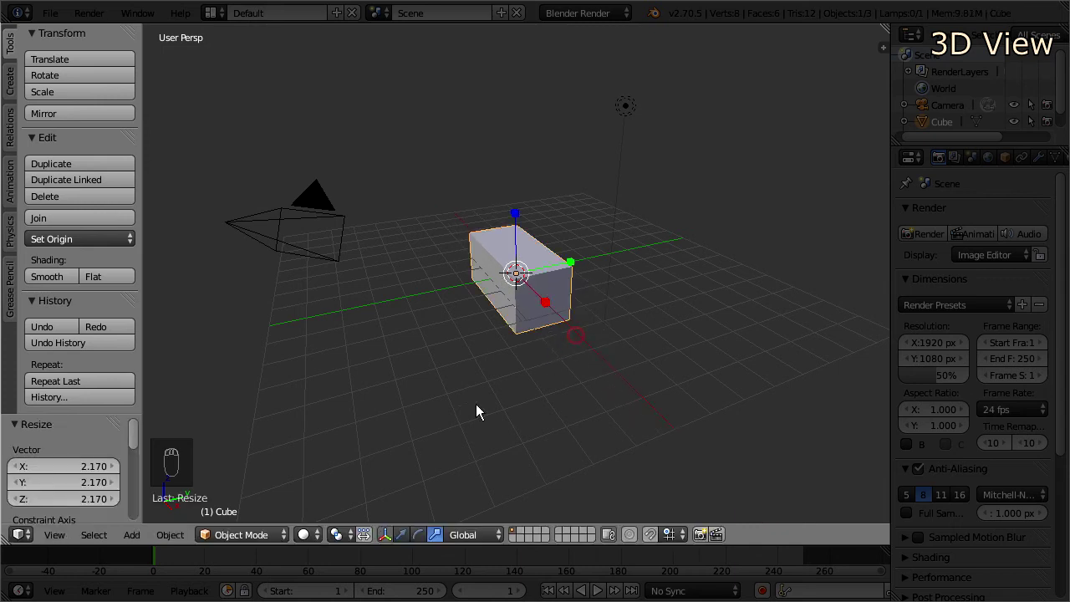
{"action": "left_click", "coordinate": [402, 534]}
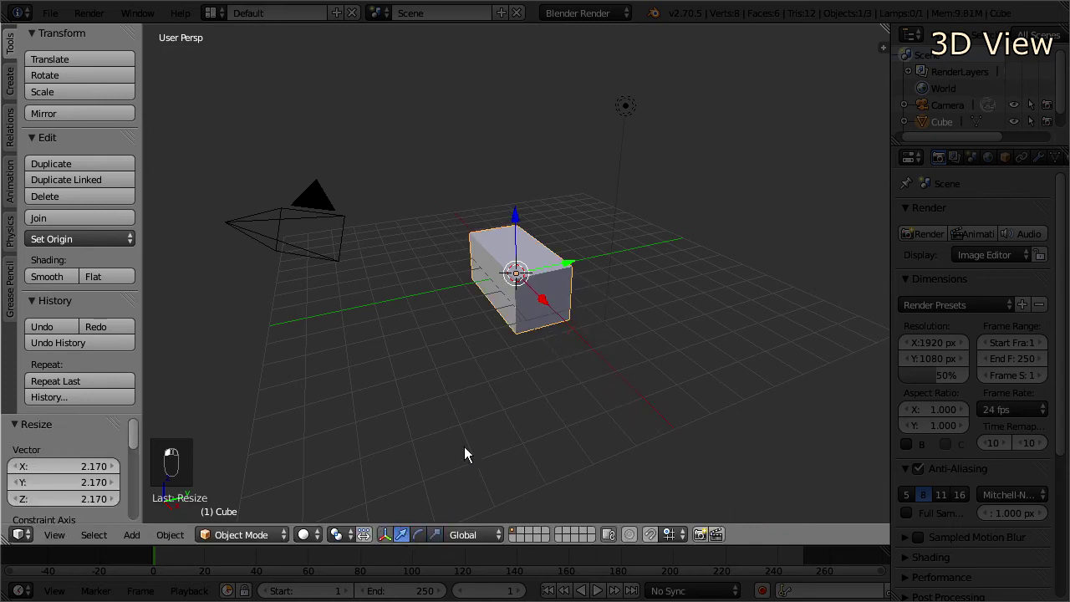
{"action": "left_click_drag", "start_coordinate": [511, 282], "coordinate": [575, 263]}
{"action": "right_click", "coordinate": [576, 260]}
- Preview the viewport in Texture shading, and set the shading back to Solid
{"action": "left_click", "coordinate": [318, 536]}
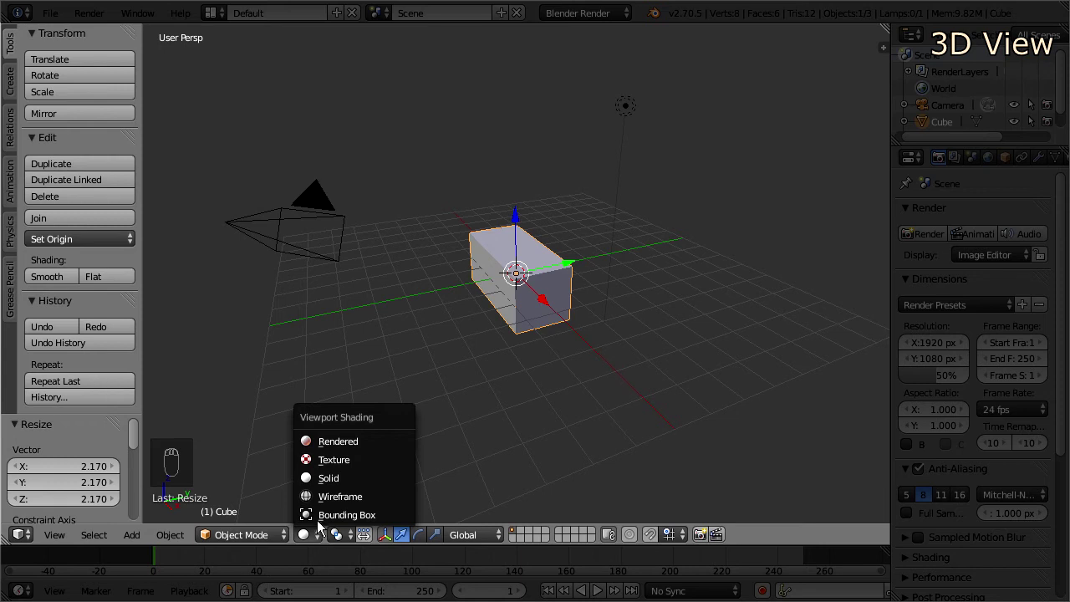
{"action": "left_click", "coordinate": [387, 465]}
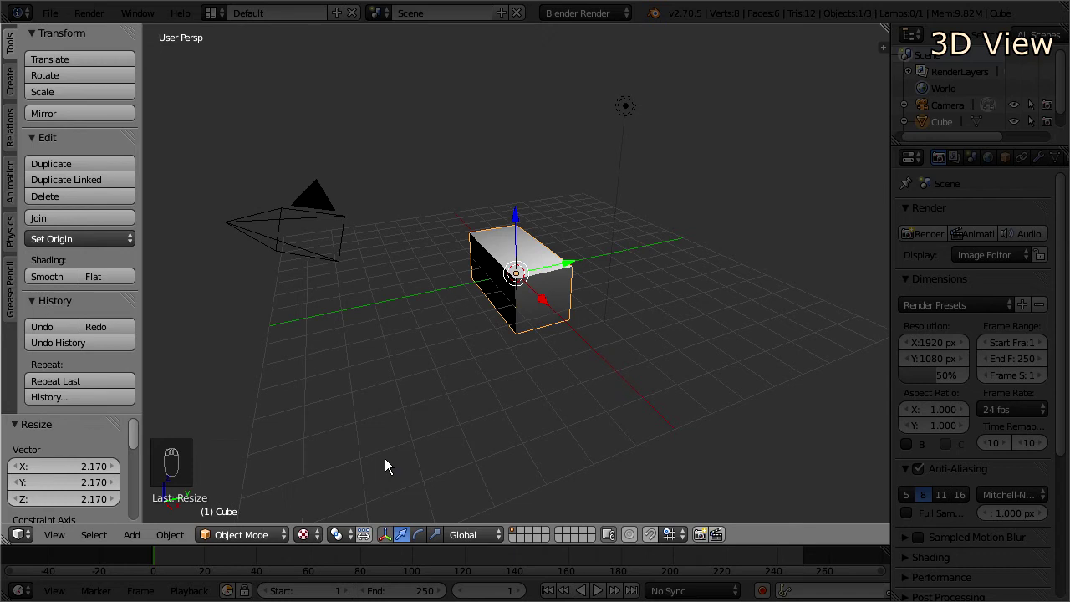
{"action": "left_click", "coordinate": [306, 534]}
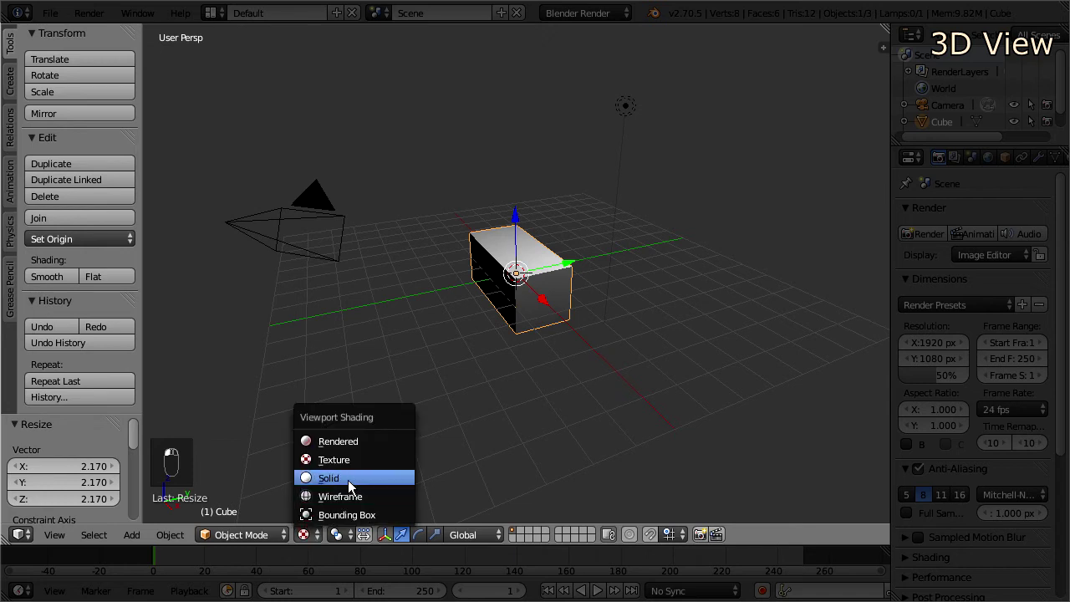
{"action": "left_click", "coordinate": [372, 477]}
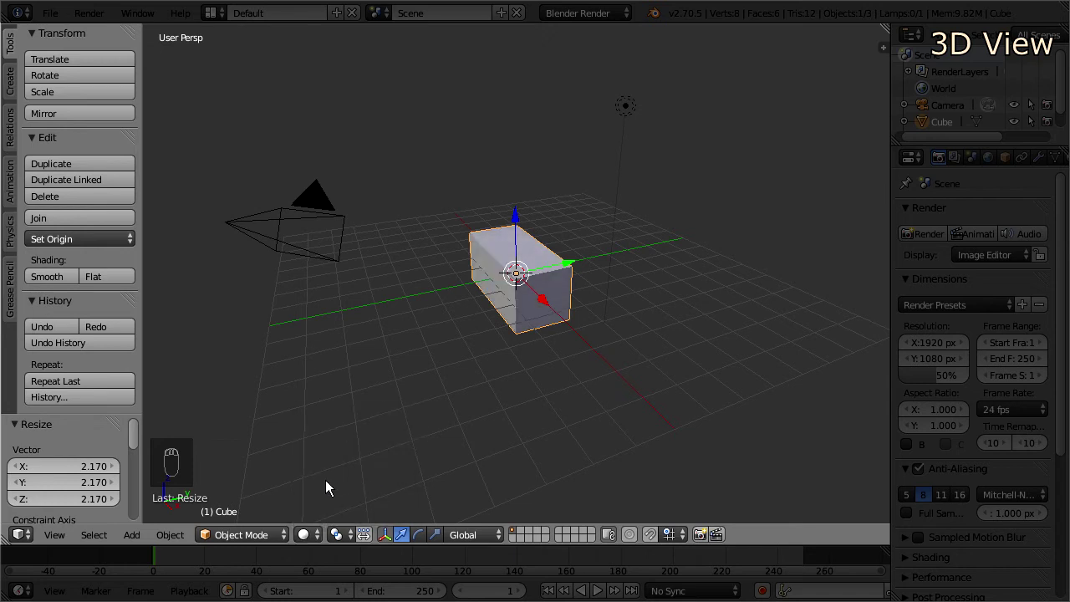
- Put the stretched cube through Edit Mode and Weight Paint mode, and return it to Object Mode
{"action": "left_click", "coordinate": [283, 536]}
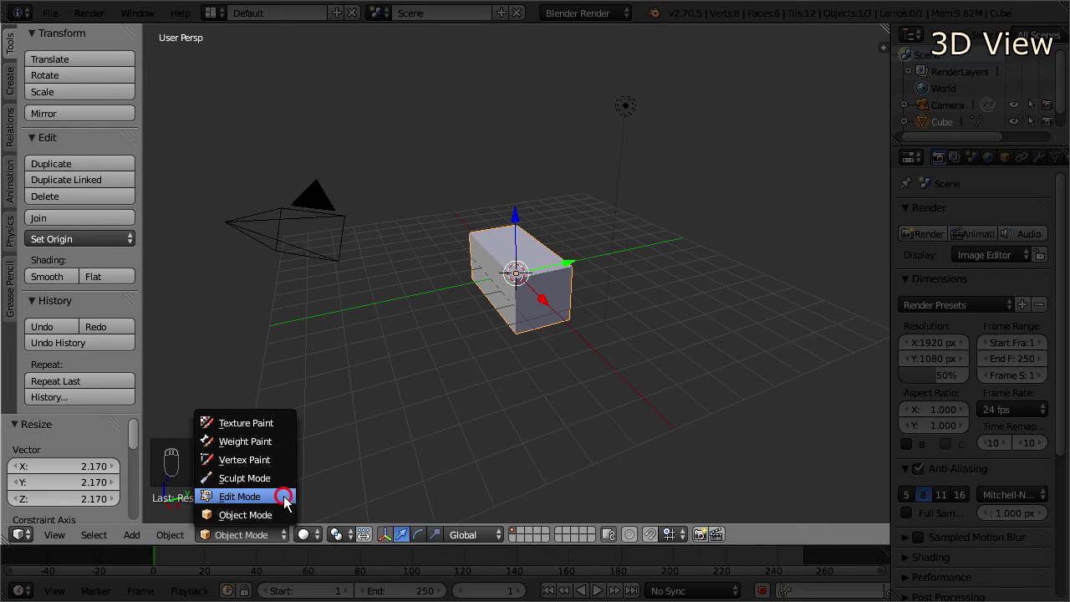
{"action": "left_click", "coordinate": [285, 498]}
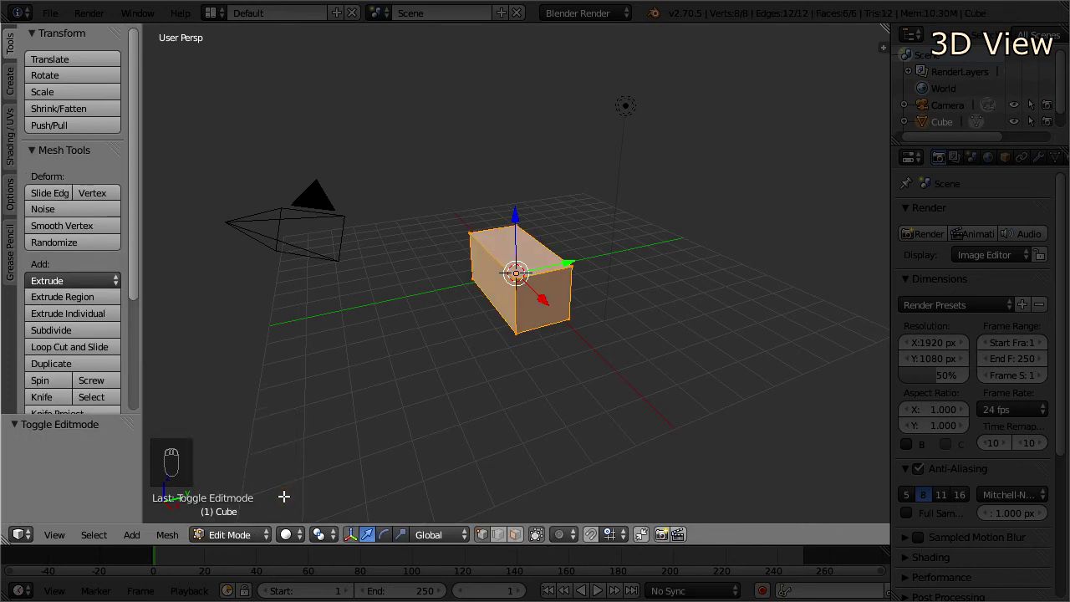
{"action": "left_click", "coordinate": [266, 537]}
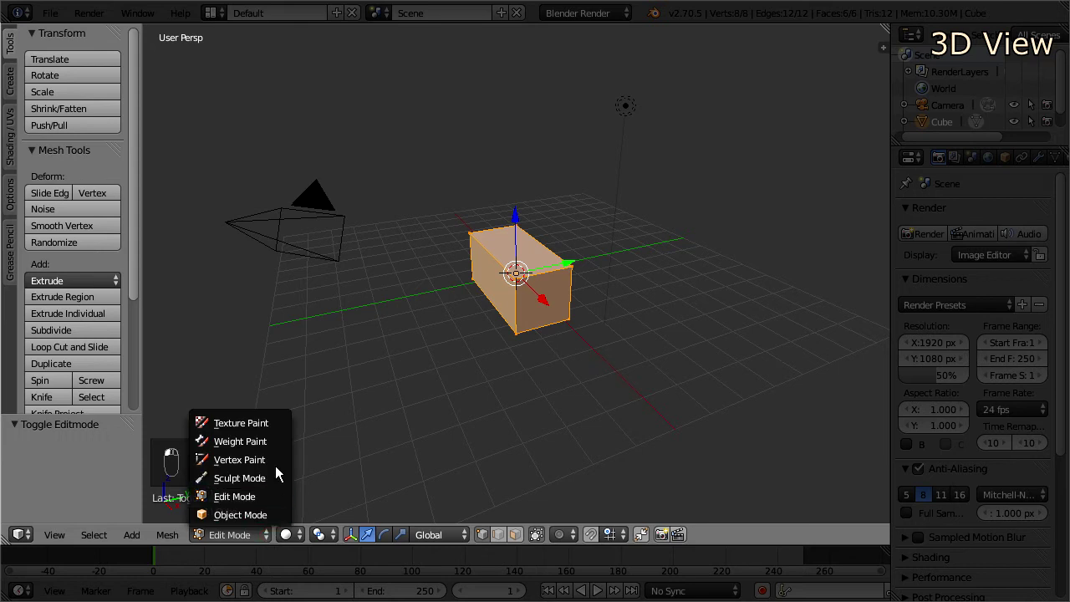
{"action": "left_click", "coordinate": [289, 442]}
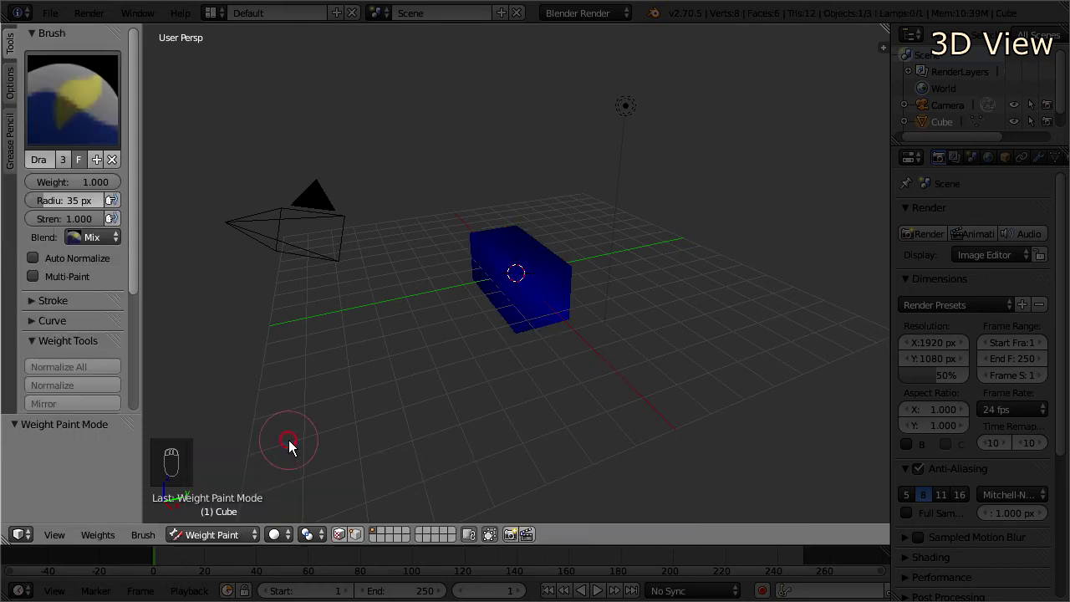
{"action": "left_click", "coordinate": [253, 535]}
{"action": "left_click", "coordinate": [253, 516]}
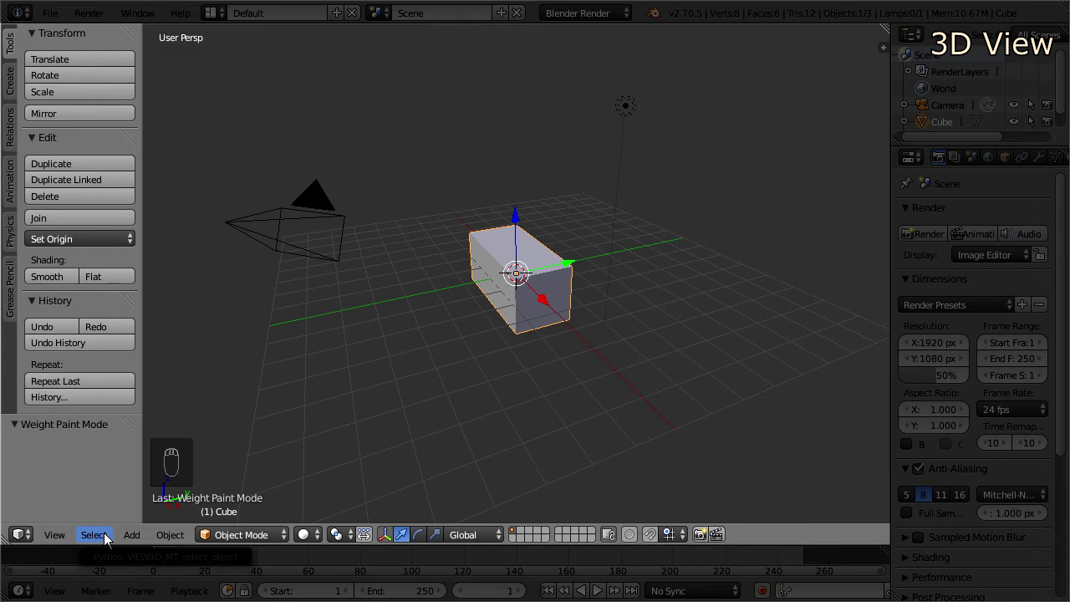
- Add a torus mesh and move it about 4.72 units along the Y axis, away from the box
{"action": "left_click", "coordinate": [131, 535]}
{"action": "mouse_move", "coordinate": [152, 514]}
{"action": "left_click", "coordinate": [266, 473]}
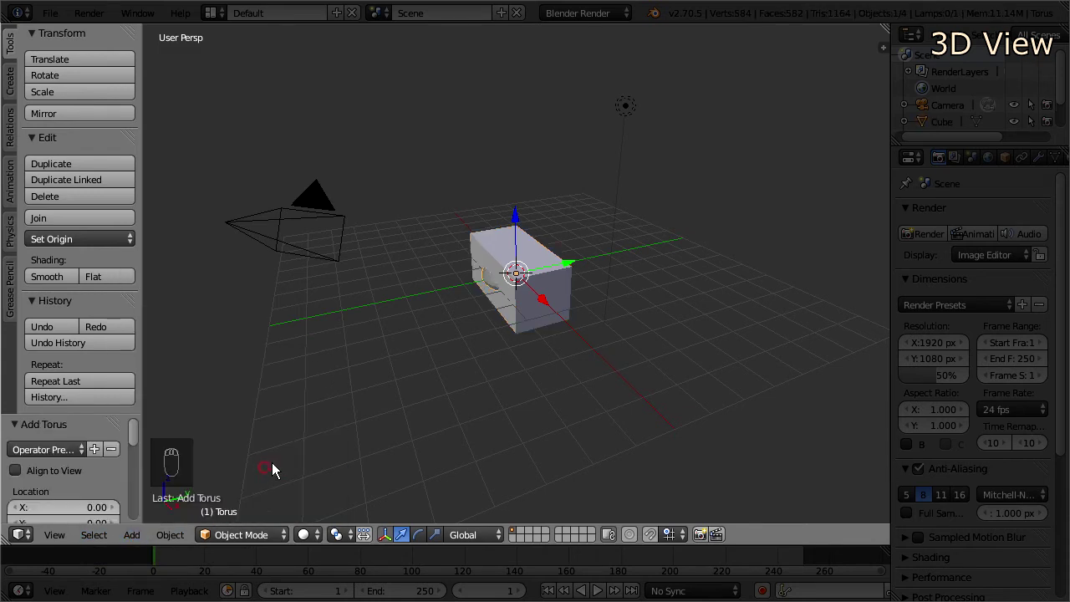
{"action": "left_click_drag", "start_coordinate": [569, 264], "coordinate": [673, 257]}
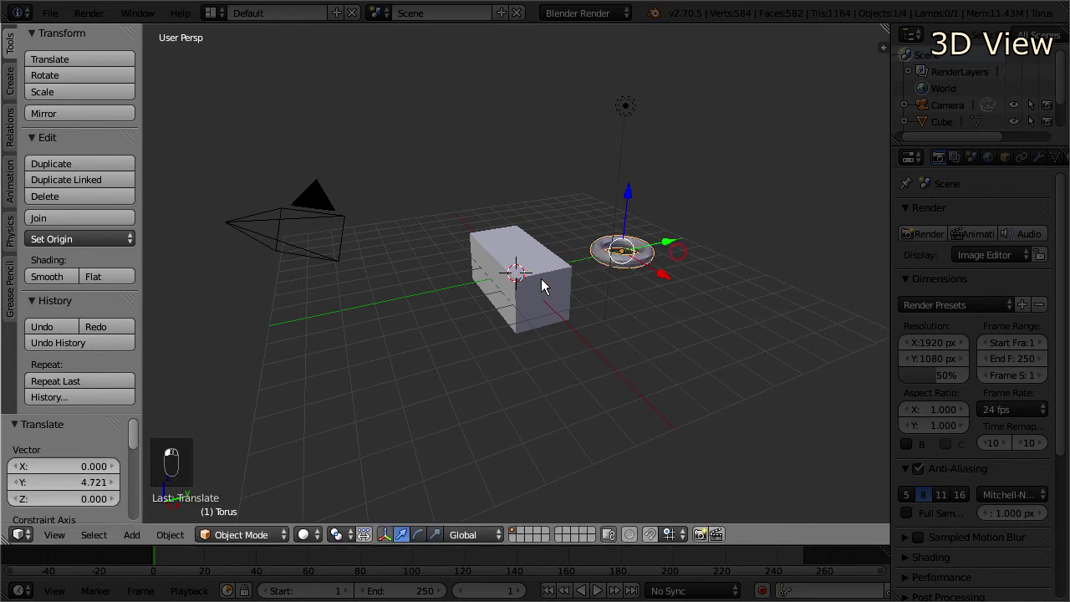
- Add a cylinder mesh and move it about -8.03 units along the X axis, behind the box
{"action": "left_click", "coordinate": [144, 536]}
{"action": "mouse_move", "coordinate": [169, 516]}
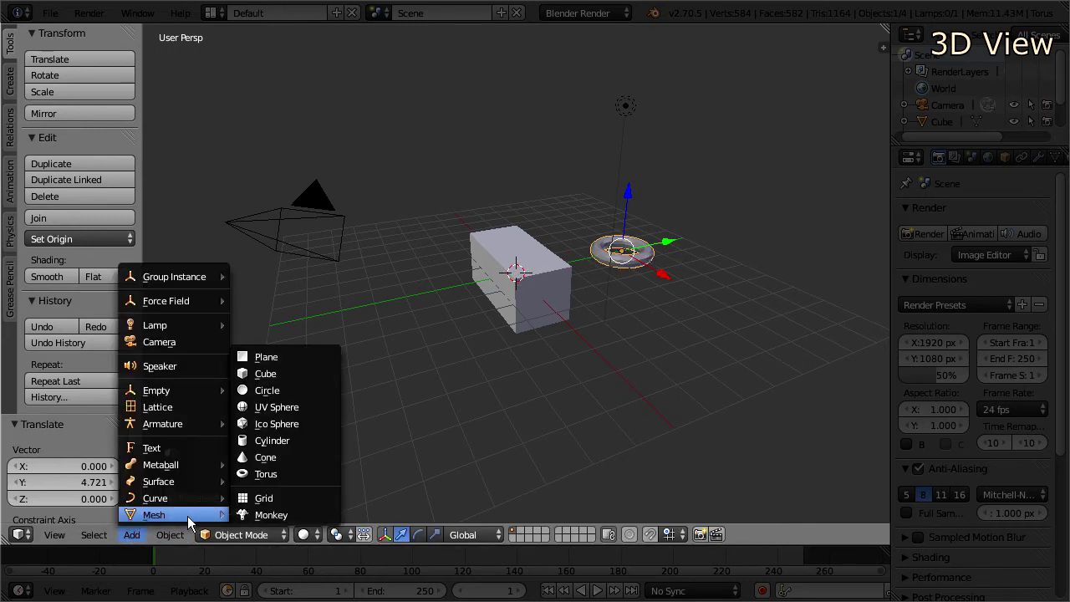
{"action": "left_click", "coordinate": [279, 441]}
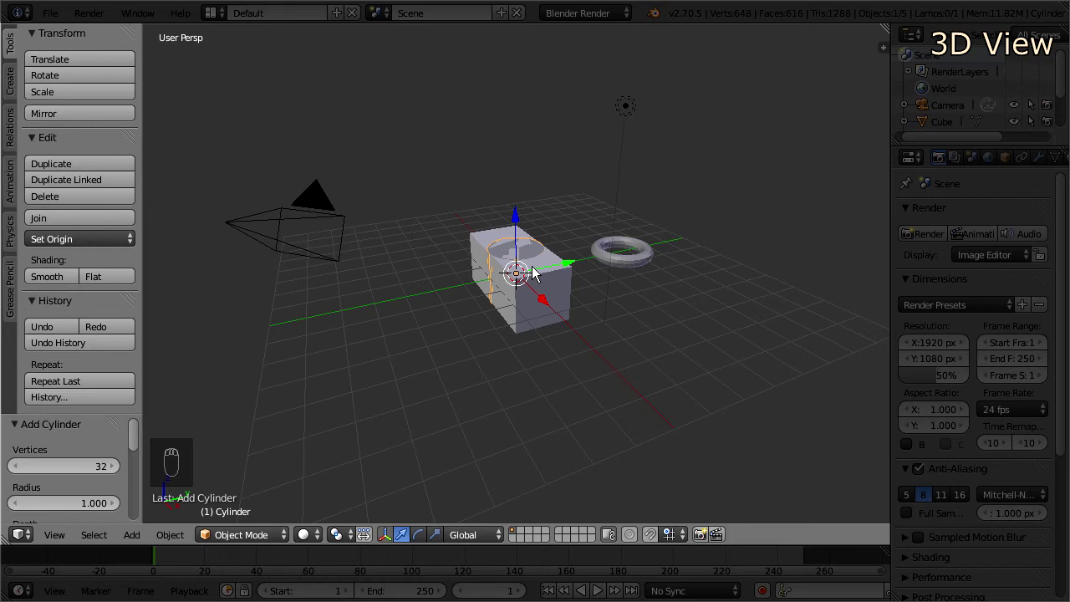
{"action": "left_click_drag", "start_coordinate": [545, 301], "coordinate": [479, 233]}
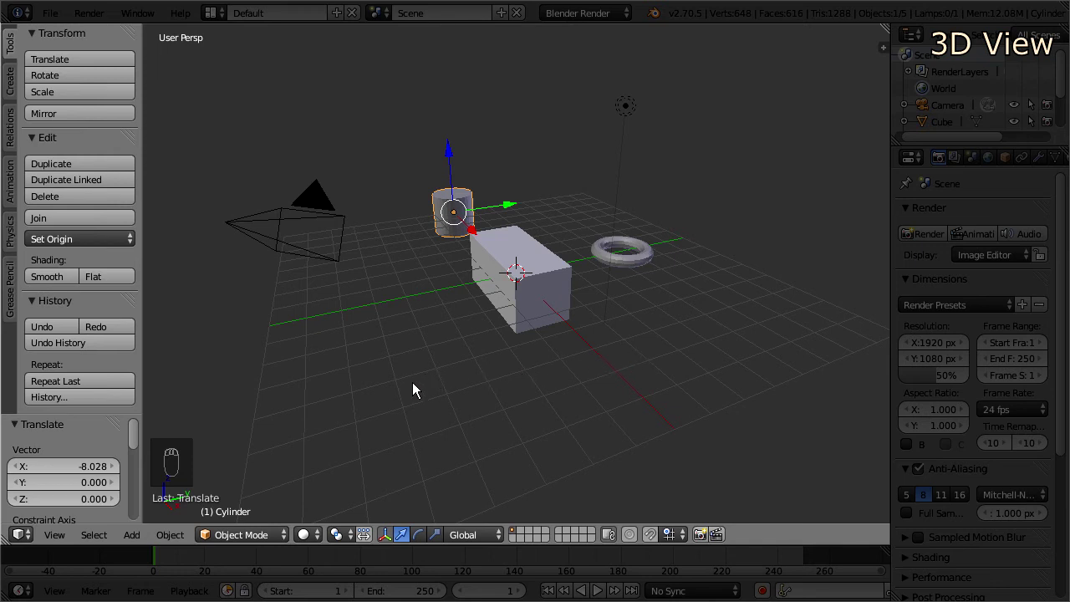
- Orbit and zoom around the scene, and centre the view on the selected cylinder to inspect it up close
{"action": "middle_click_drag", "start_coordinate": [415, 383], "coordinate": [691, 357]}
{"action": "scroll", "coordinate": [675, 352], "scroll_direction": "up", "scroll_amount": 8}
{"action": "scroll", "coordinate": [675, 352], "scroll_direction": "down", "scroll_amount": 8}
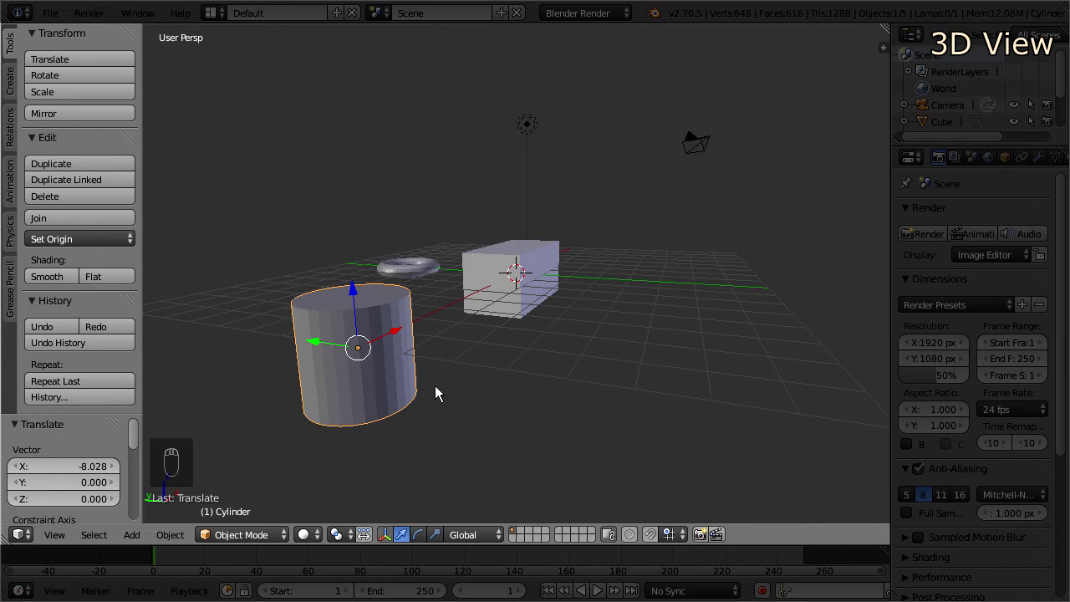
{"action": "key", "text": "KP_Decimal"}
{"action": "scroll", "coordinate": [488, 323], "scroll_direction": "down", "scroll_amount": 5}
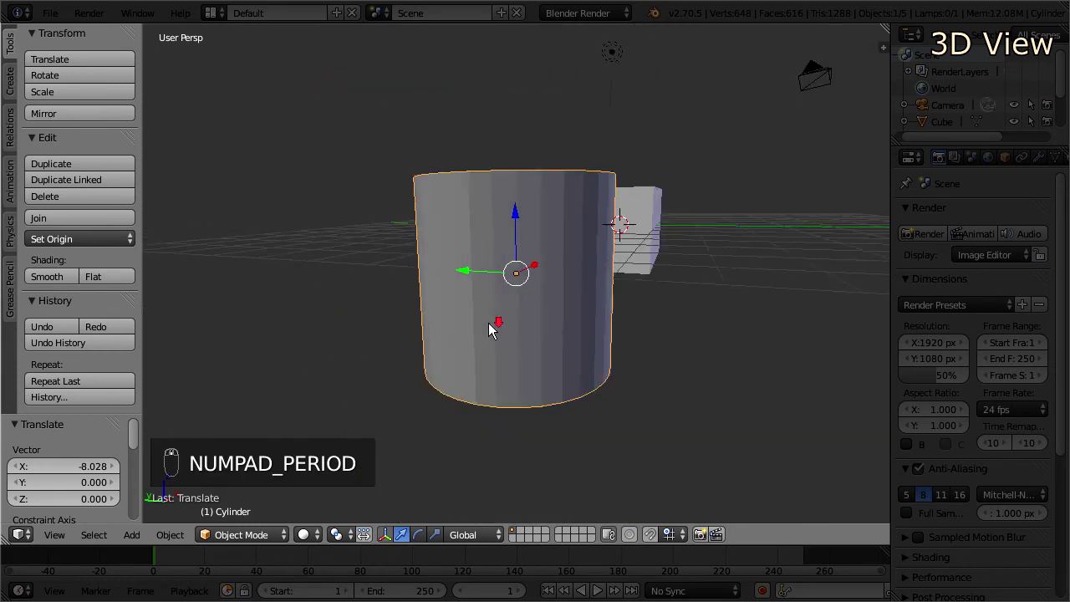
{"action": "middle_click_drag", "start_coordinate": [499, 320], "coordinate": [478, 355]}
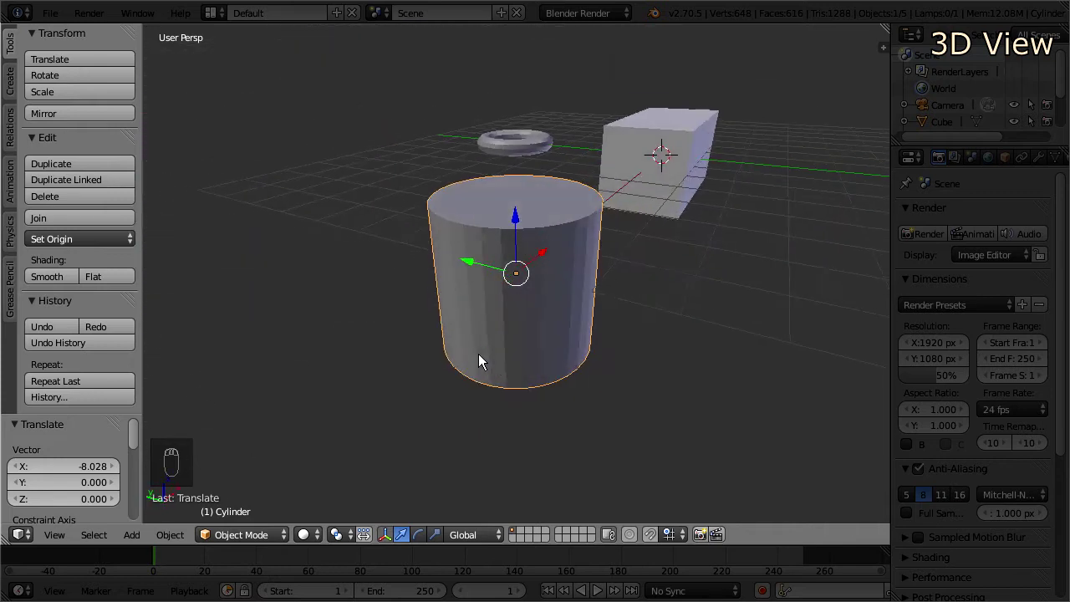
- Rotate the view incrementally around the scene to examine the box, torus and cylinder from all sides
{"action": "key", "text": "KP_4"}
{"action": "key", "text": "KP_4"}
{"action": "key", "text": "KP_4"}
{"action": "key", "text": "KP_4"}
{"action": "key", "text": "KP_4"}
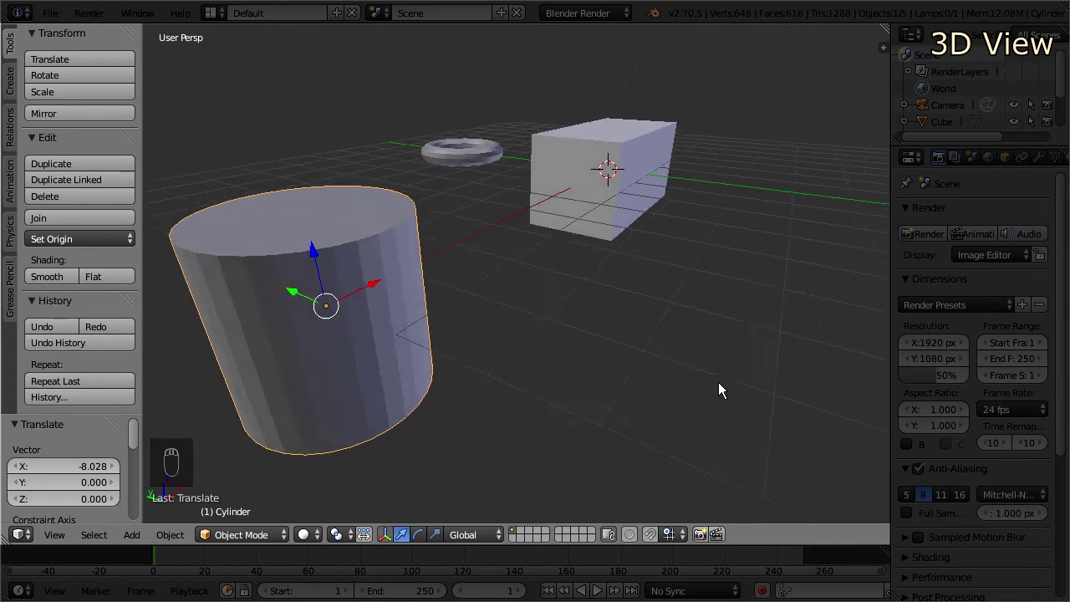
{"action": "key", "text": "KP_4"}
{"action": "key", "text": "KP_4"}
{"action": "key", "text": "KP_4"}
{"action": "key", "text": "KP_4"}
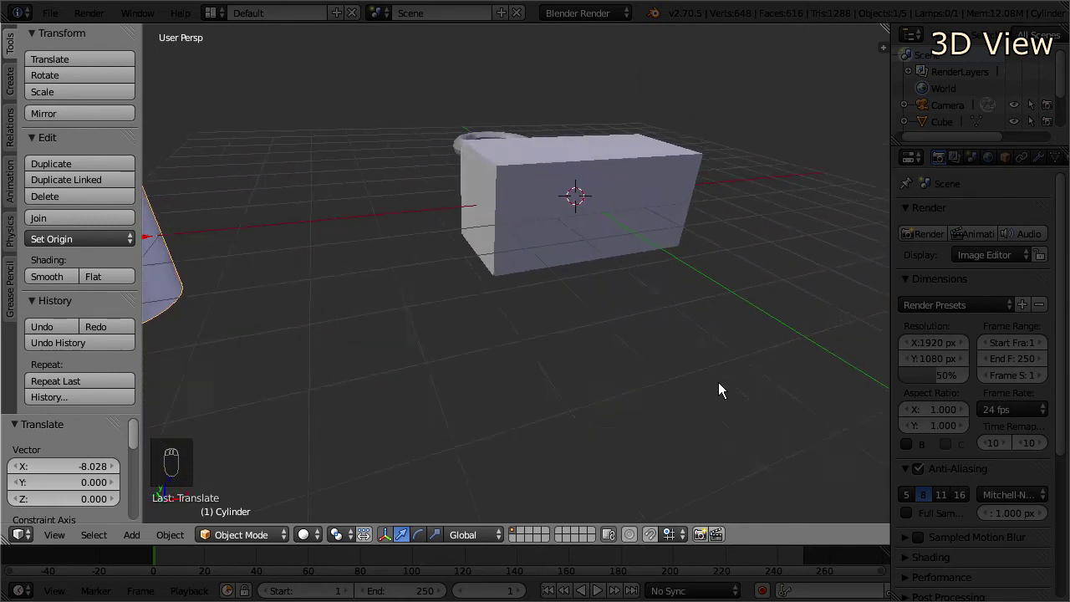
{"action": "key", "text": "KP_4"}
{"action": "key", "text": "KP_4"}
{"action": "key", "text": "KP_4"}
{"action": "key", "text": "KP_4"}
{"action": "key", "text": "KP_4"}
{"action": "key", "text": "KP_4"}
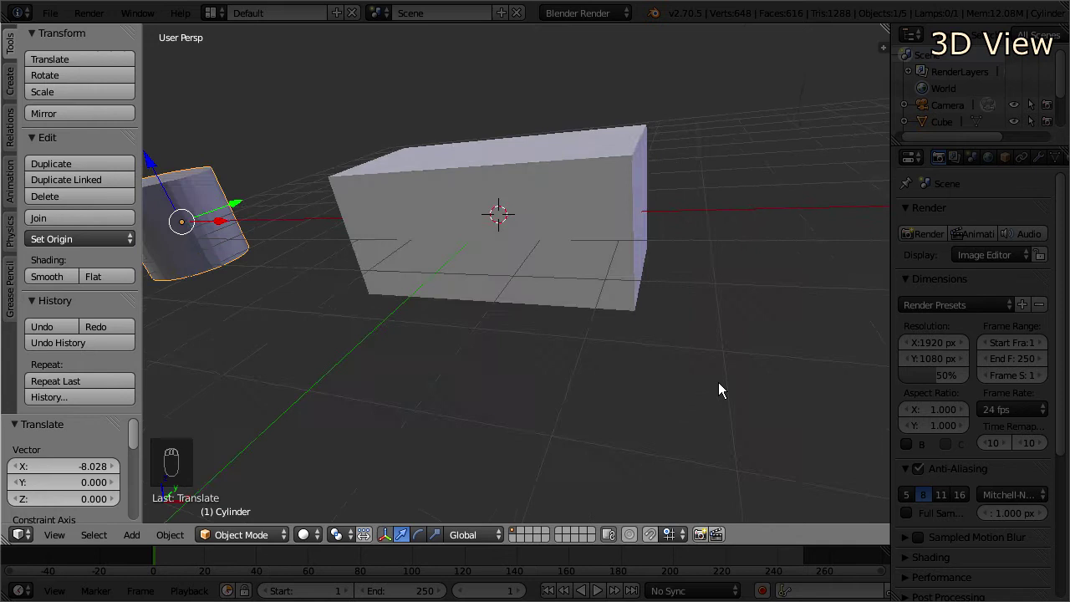
{"action": "key", "text": "KP_4"}
{"action": "key", "text": "KP_4"}
{"action": "key", "text": "KP_4"}
{"action": "key", "text": "KP_4"}
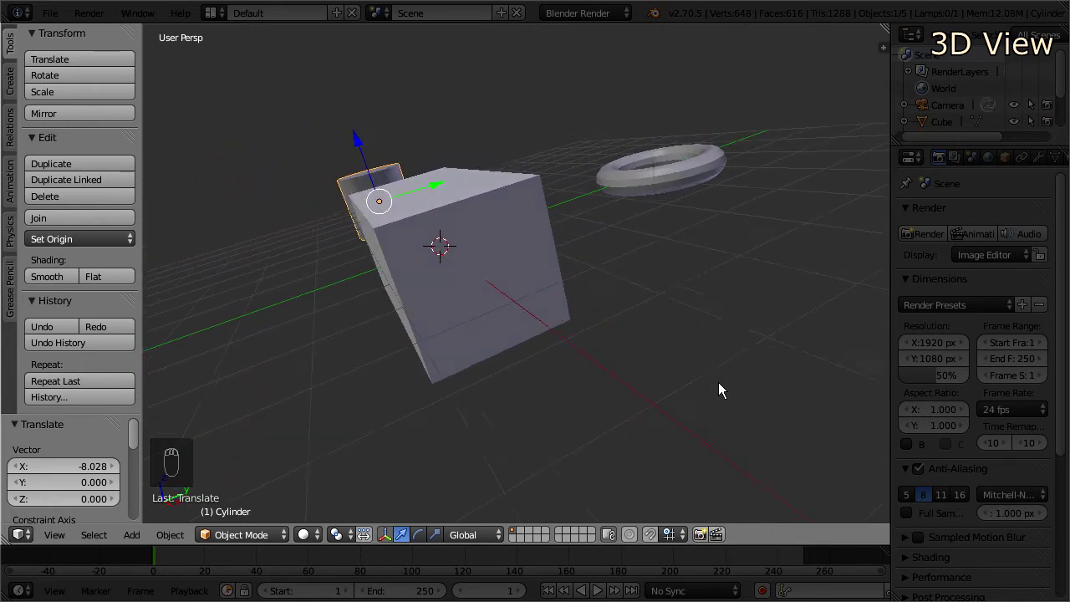
{"action": "key", "text": "KP_4"}
{"action": "key", "text": "KP_4"}
{"action": "key", "text": "KP_4"}
{"action": "key", "text": "KP_4"}
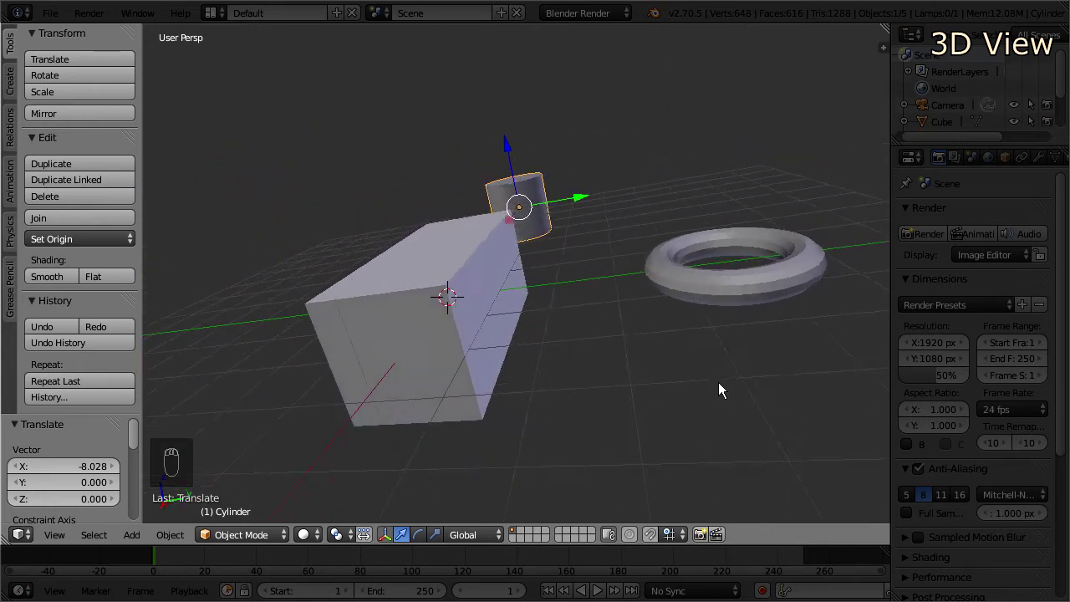
{"action": "key", "text": "KP_4"}
{"action": "key", "text": "KP_4"}
{"action": "key", "text": "KP_4"}
{"action": "key", "text": "KP_4"}
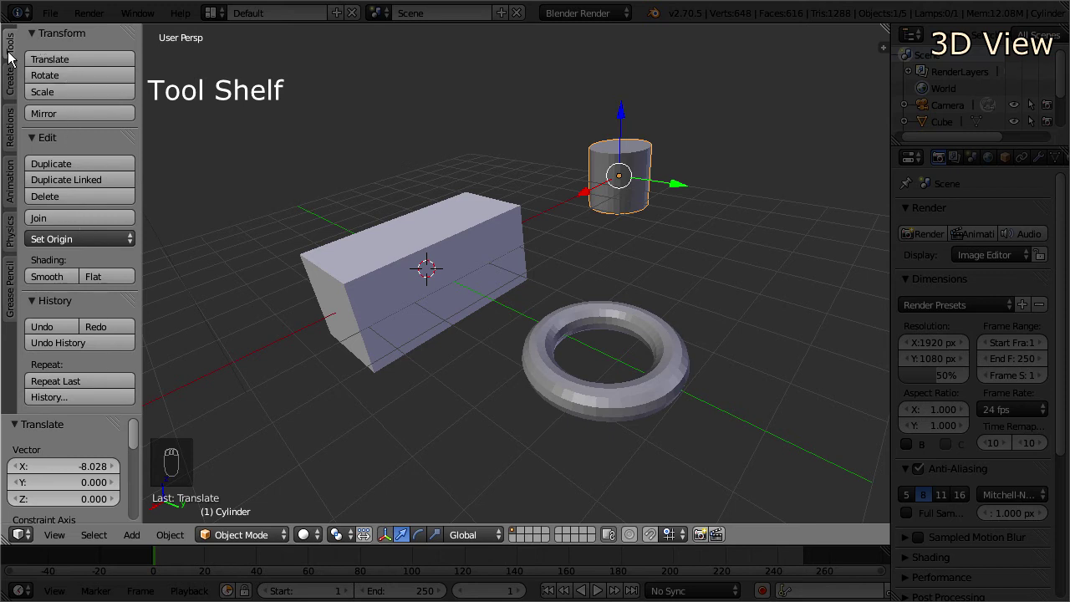
- Look through the Tool Shelf's Create, Relations, Animation, Physics and Grease Pencil tool sets
{"action": "left_click", "coordinate": [11, 84]}
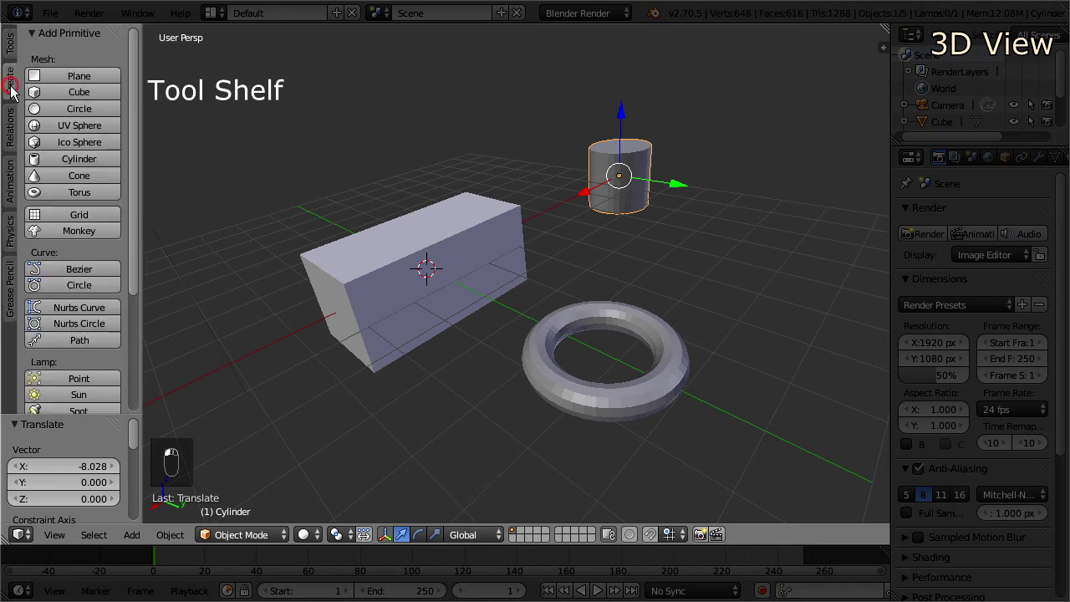
{"action": "left_click", "coordinate": [10, 142]}
{"action": "left_click", "coordinate": [9, 201]}
{"action": "left_click", "coordinate": [9, 243]}
{"action": "left_click", "coordinate": [11, 315]}
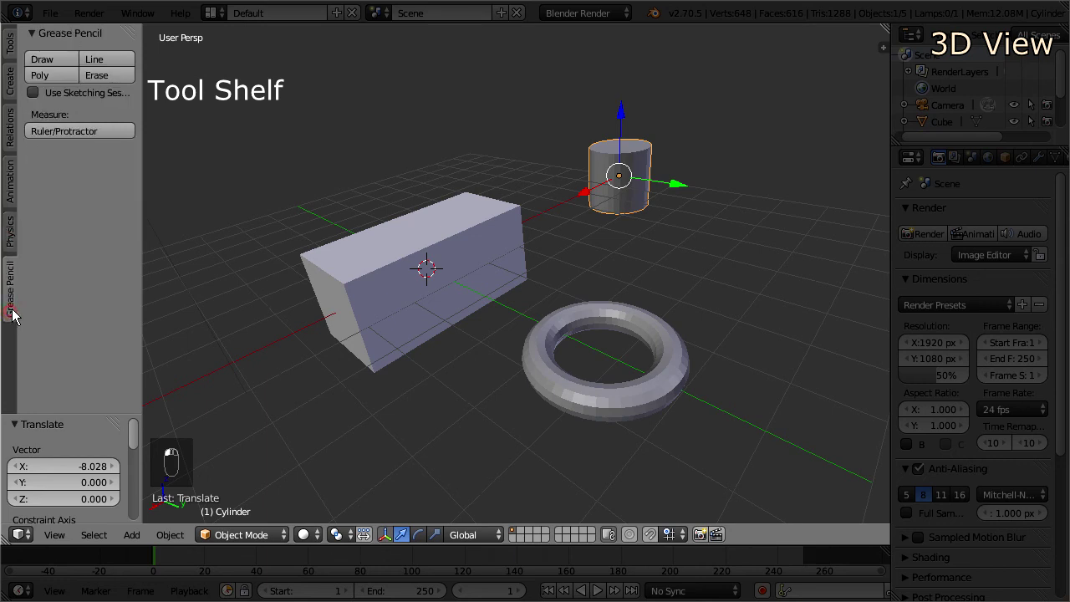
- Collapse the Transform, Edit and History sections of the Tool Shelf's Tools set and reorder them as History, Edit, Transform
{"action": "left_click", "coordinate": [10, 49]}
{"action": "left_click", "coordinate": [31, 34]}
{"action": "left_click", "coordinate": [32, 52]}
{"action": "left_click", "coordinate": [34, 73]}
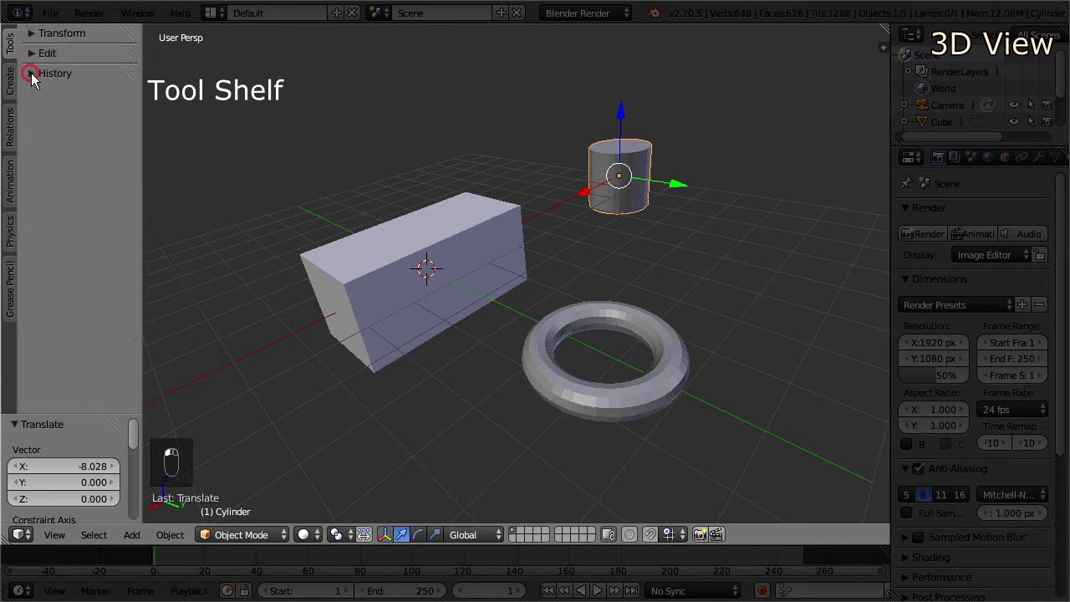
{"action": "left_click_drag", "start_coordinate": [127, 53], "coordinate": [127, 91]}
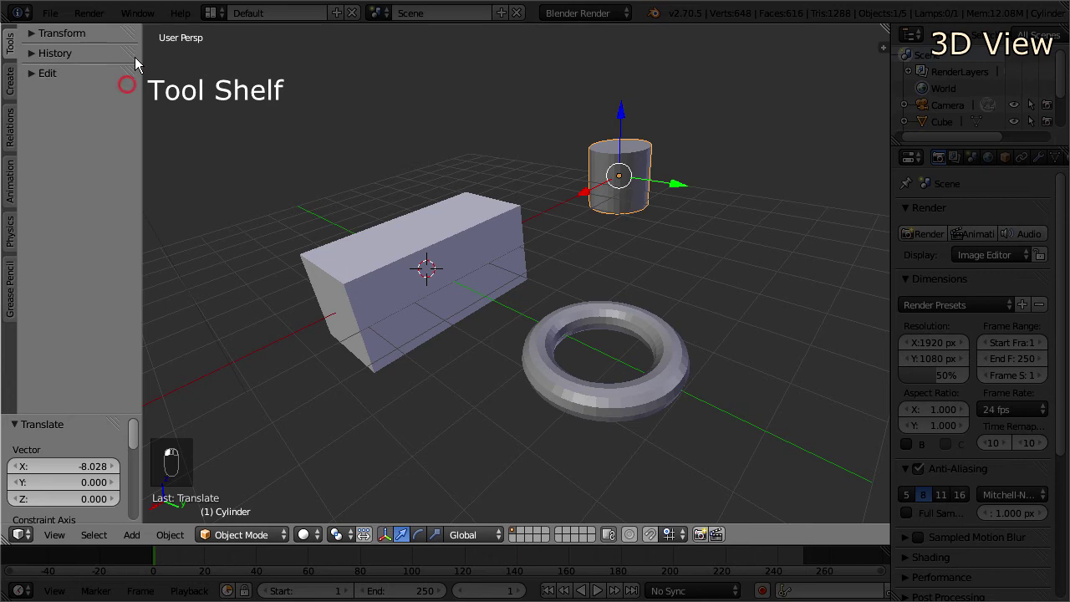
{"action": "left_click_drag", "start_coordinate": [132, 33], "coordinate": [133, 86]}
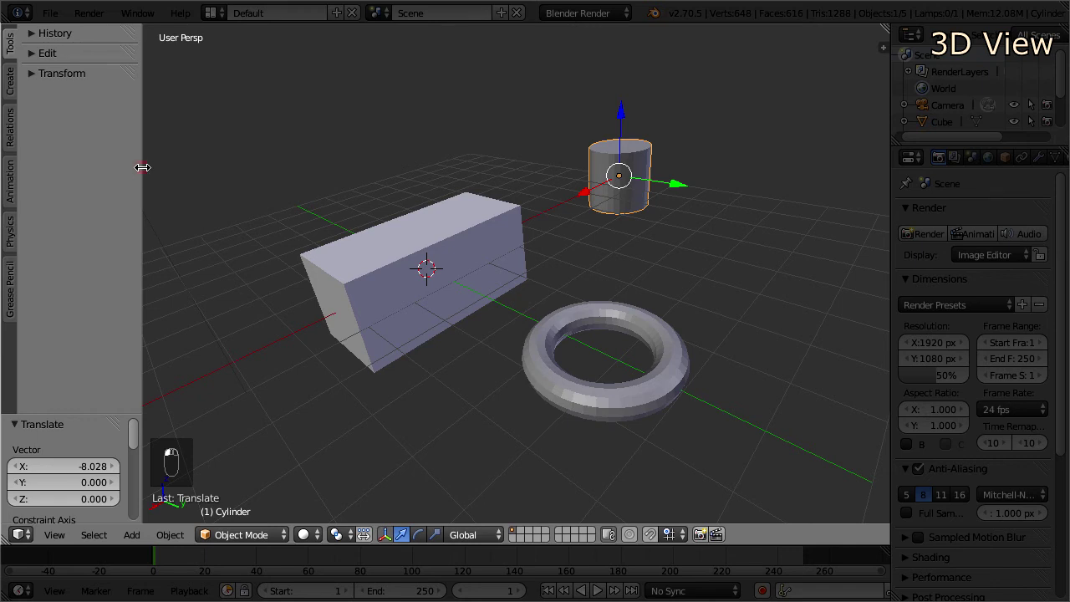
- Hide the Tool Shelf and bring it back twice, leaving it displayed beside the viewport
{"action": "left_click_drag", "start_coordinate": [141, 167], "coordinate": [17, 173]}
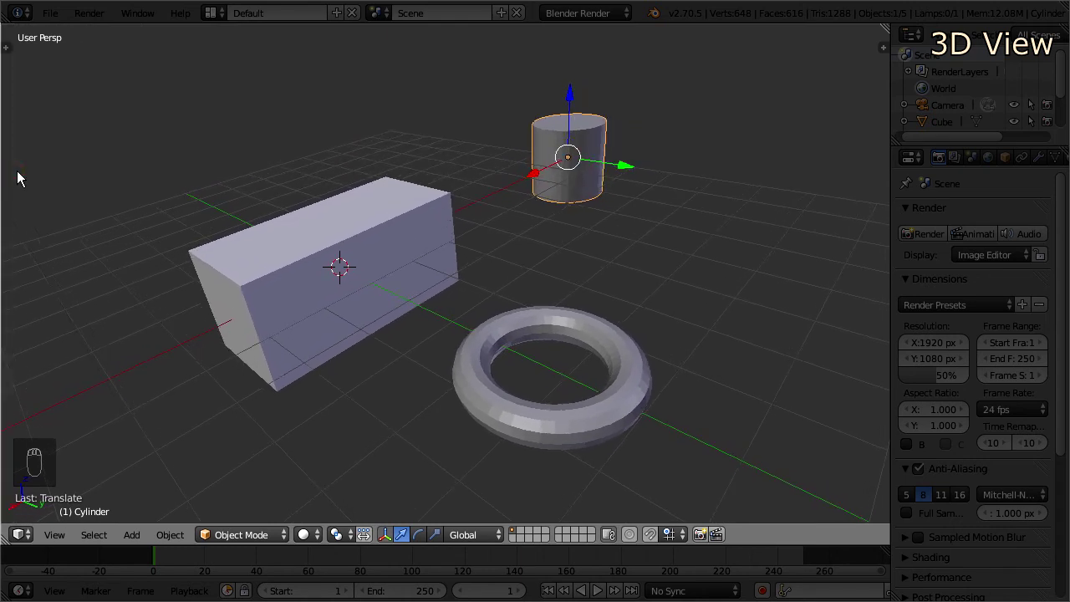
{"action": "left_click", "coordinate": [8, 50]}
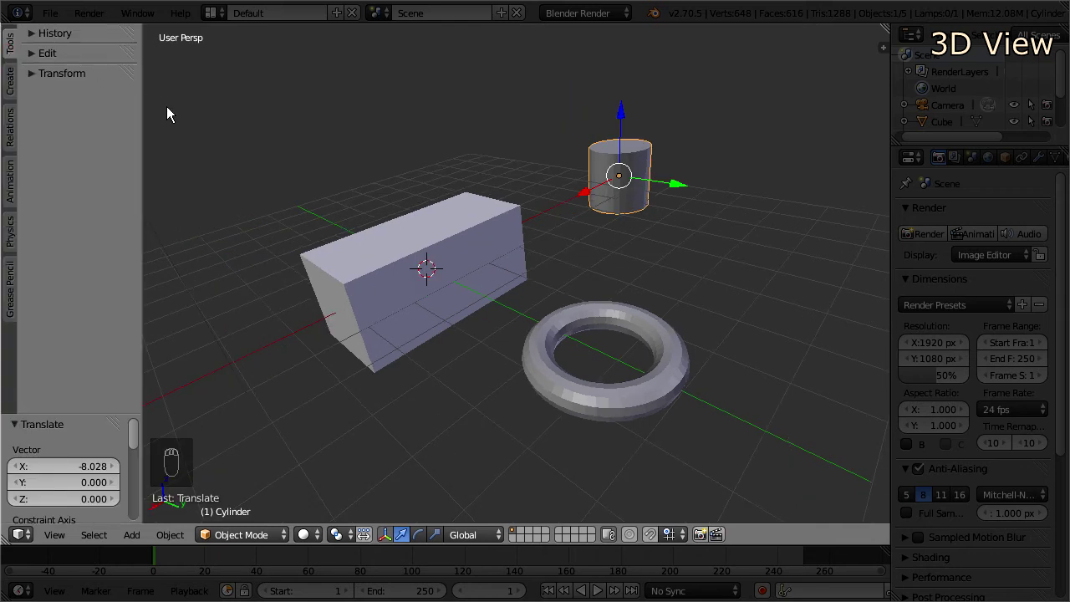
{"action": "key", "text": "t"}
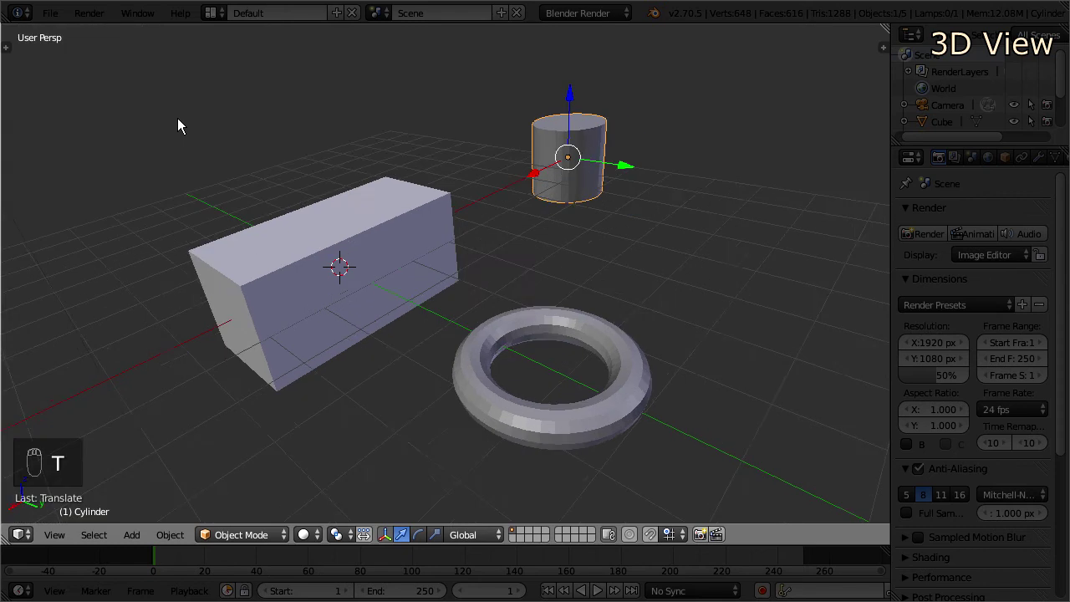
{"action": "key", "text": "t"}
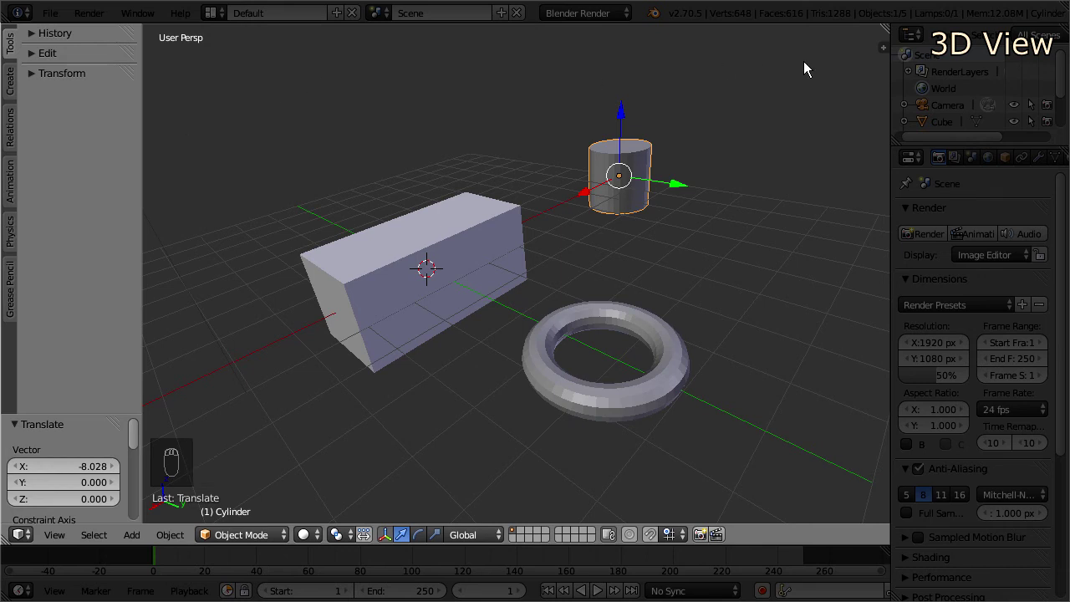
- Show the 3D View's Properties sidebar and collapse its Transform, Grease Pencil, View, 3D Cursor and Item sections
{"action": "left_click", "coordinate": [882, 51]}
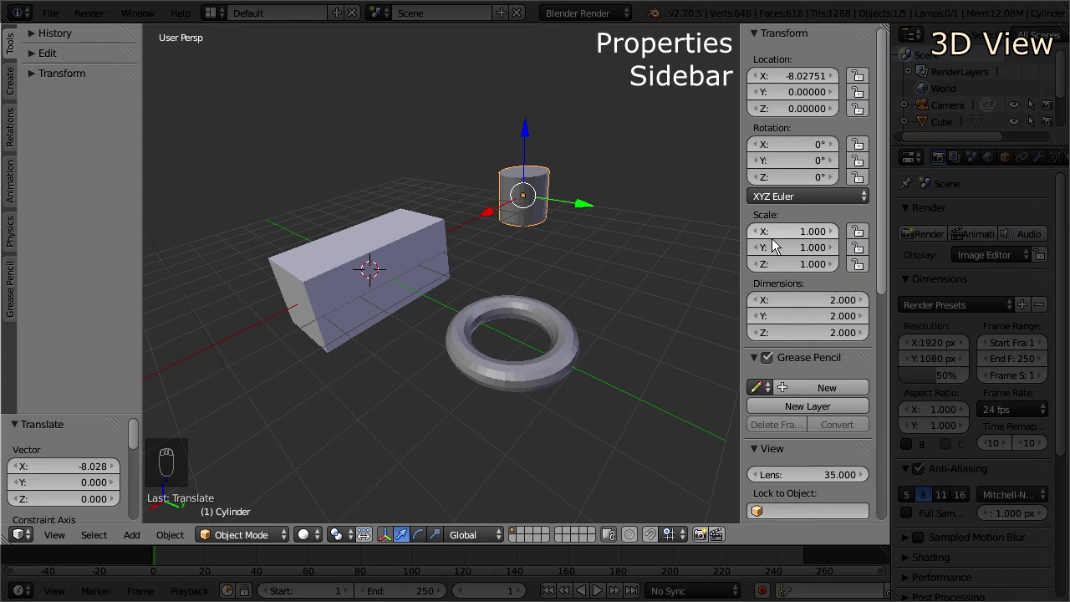
{"action": "left_click", "coordinate": [755, 35]}
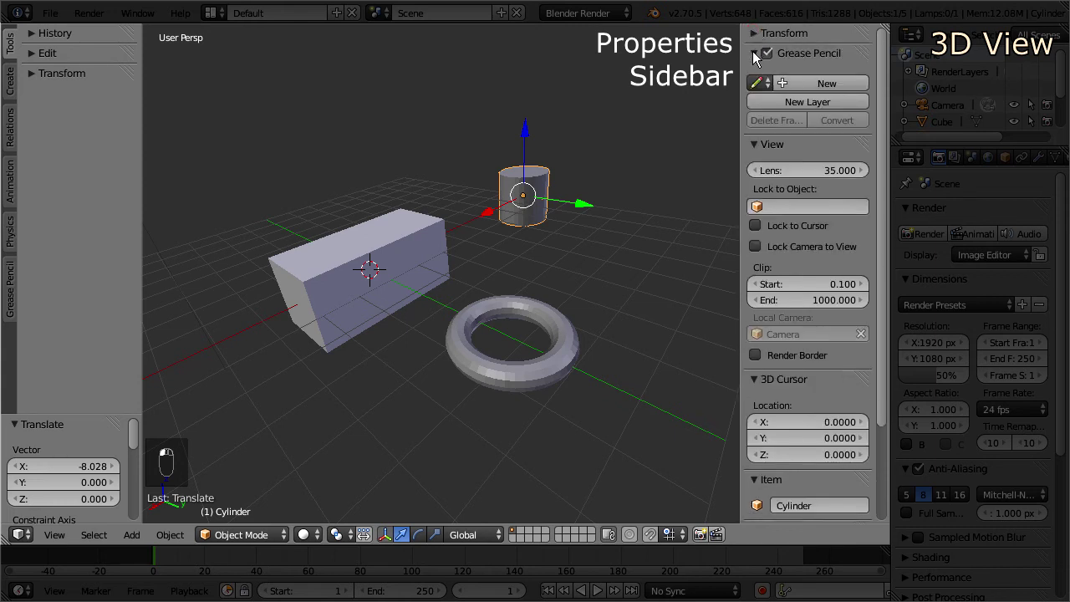
{"action": "left_click", "coordinate": [755, 54]}
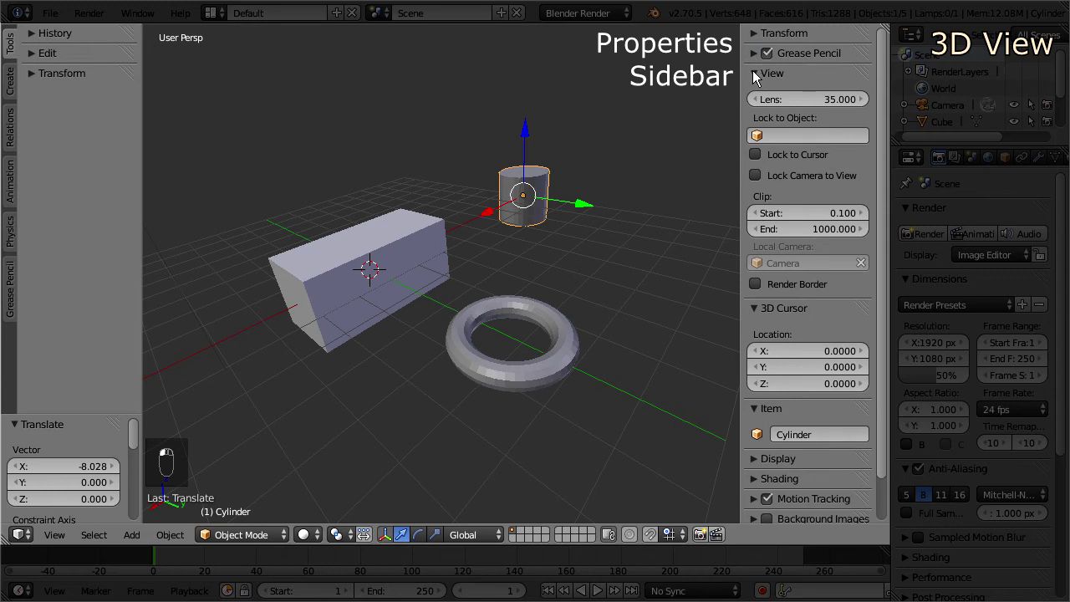
{"action": "left_click", "coordinate": [755, 74]}
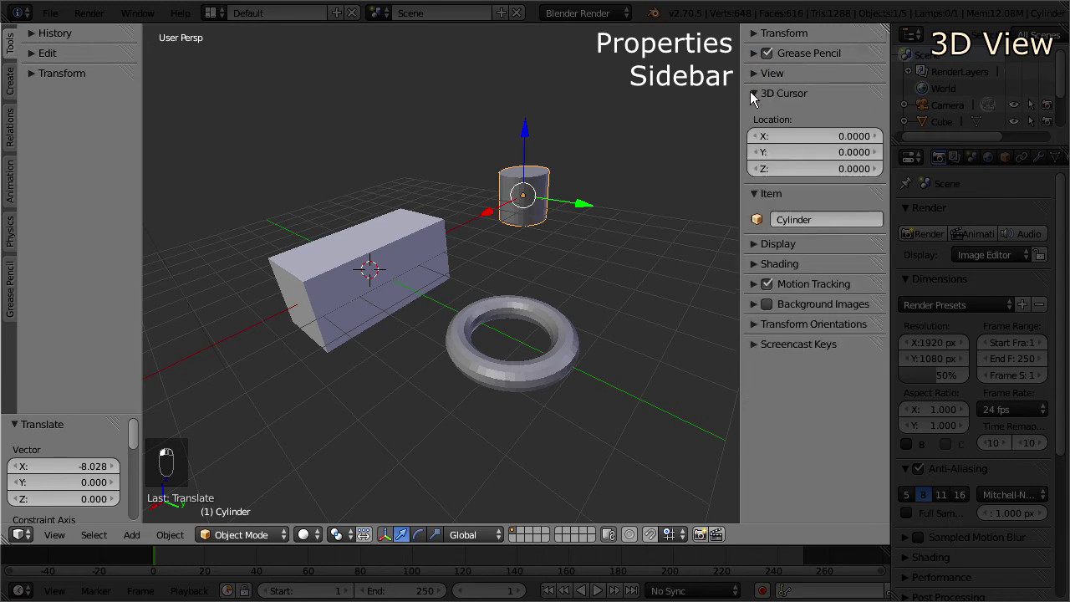
{"action": "left_click", "coordinate": [752, 93]}
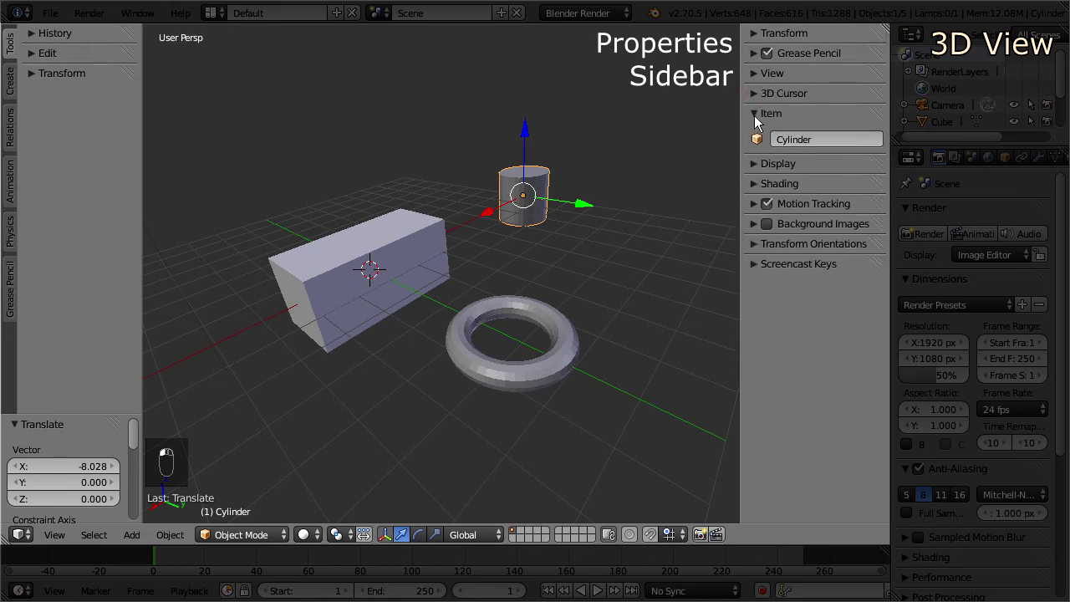
{"action": "left_click", "coordinate": [754, 114]}
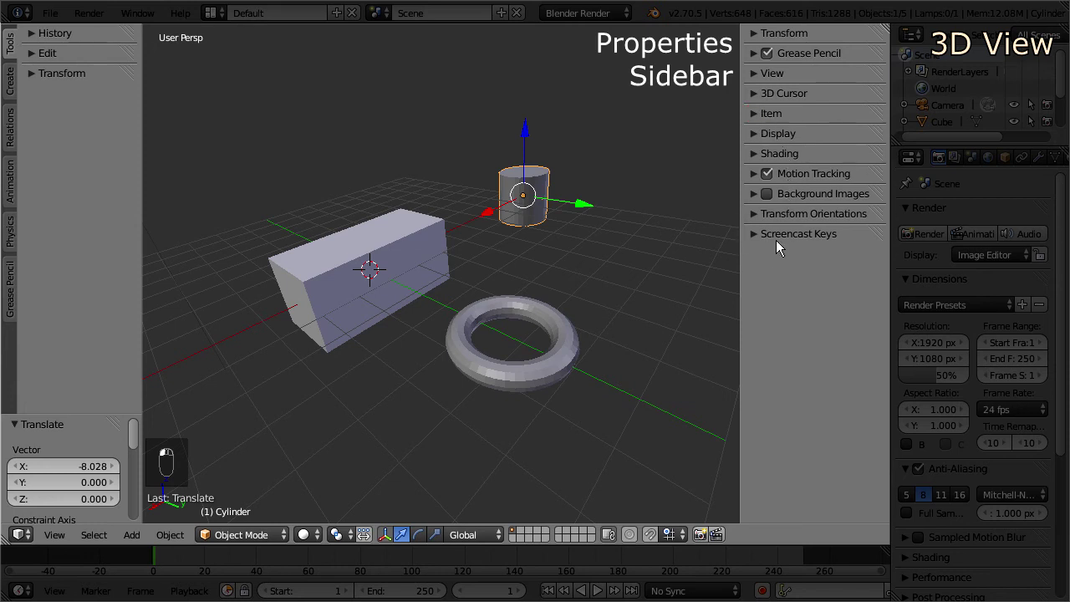
- Hide the Properties sidebar of the 3D View and show it again
{"action": "left_click_drag", "start_coordinate": [741, 266], "coordinate": [886, 282]}
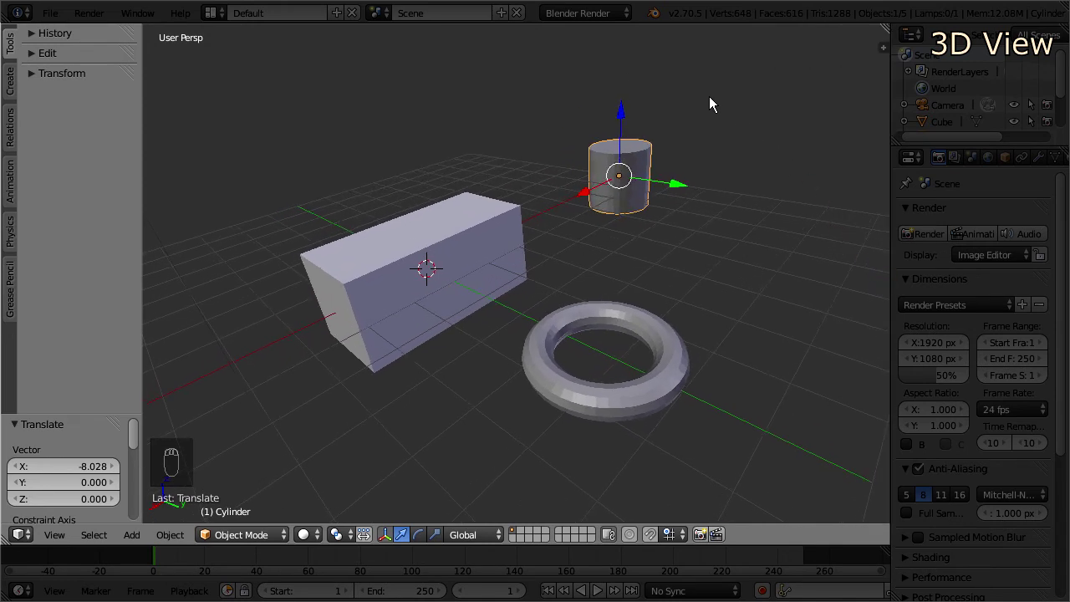
{"action": "key", "text": "n"}
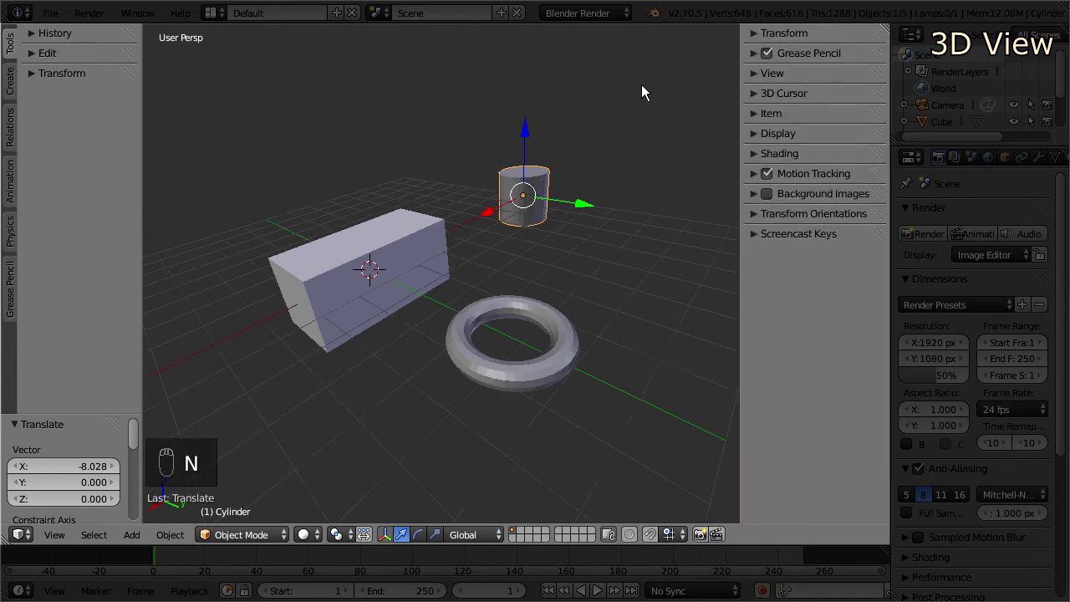
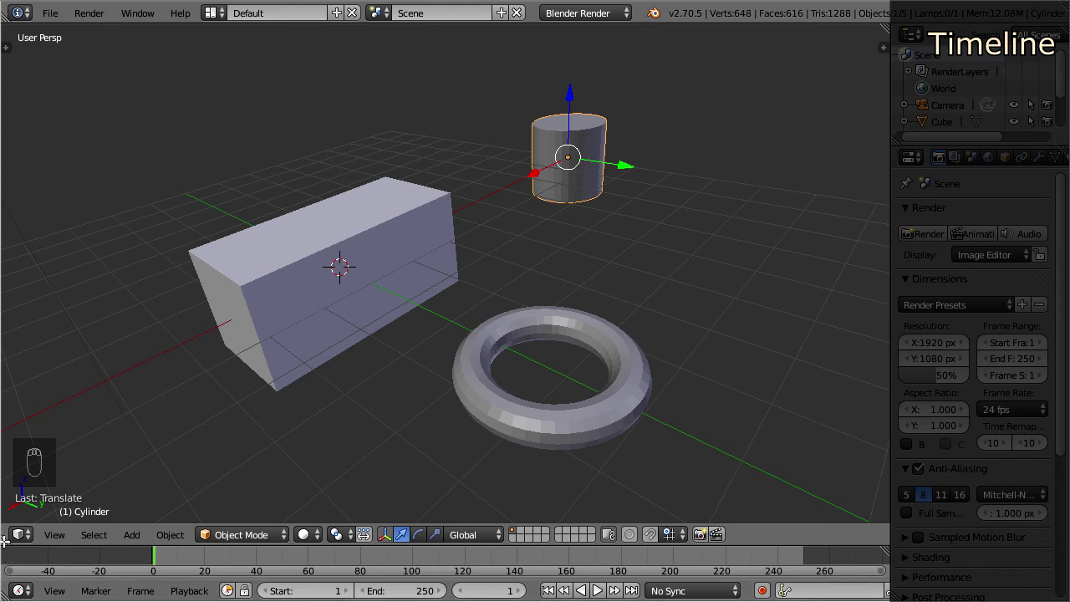
- Merge the 3D View over the Timeline area, and recreate a low Timeline editor by splitting the area beneath the 3D View
{"action": "left_click_drag", "start_coordinate": [5, 542], "coordinate": [448, 566]}
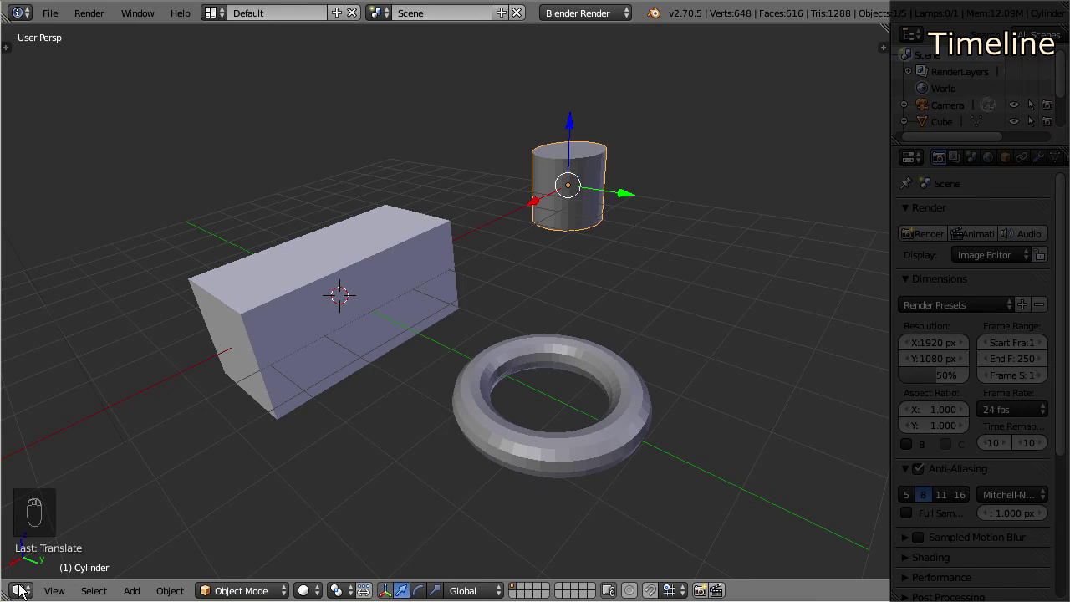
{"action": "left_click_drag", "start_coordinate": [5, 596], "coordinate": [13, 308]}
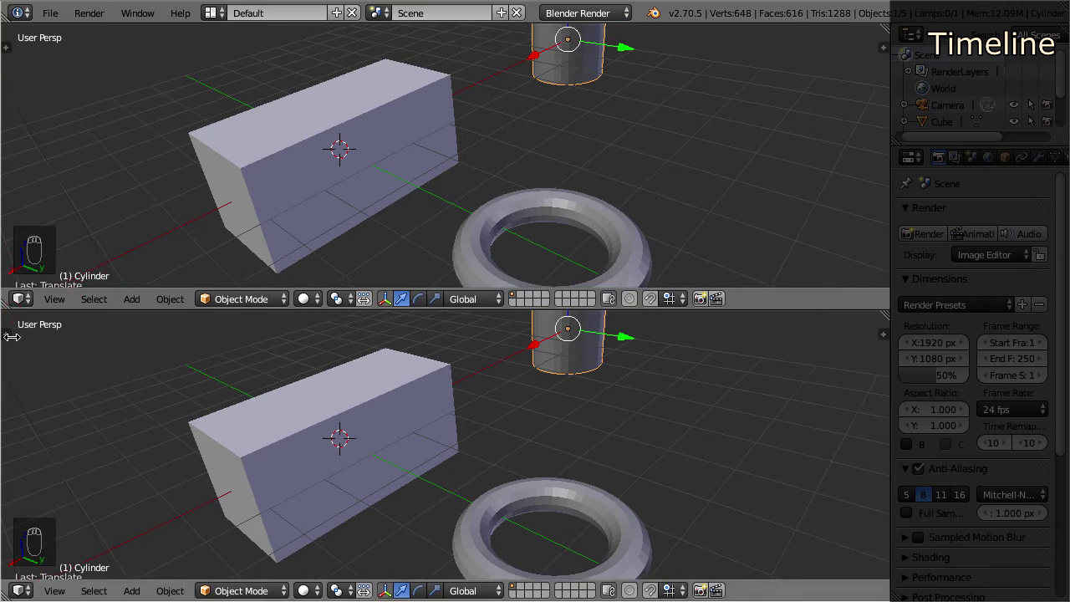
{"action": "left_click", "coordinate": [24, 591]}
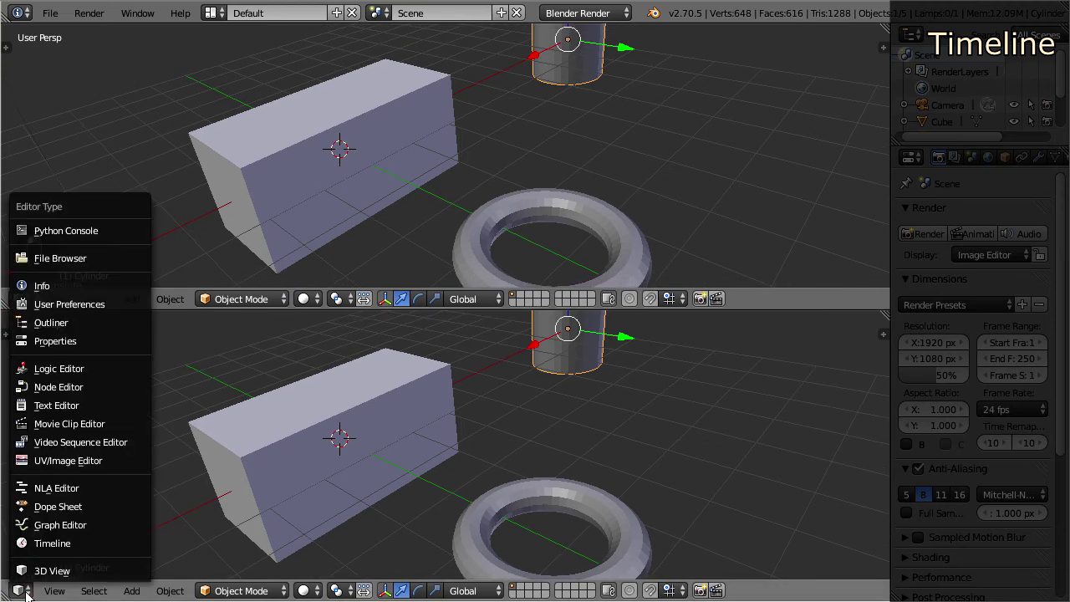
{"action": "left_click", "coordinate": [126, 546]}
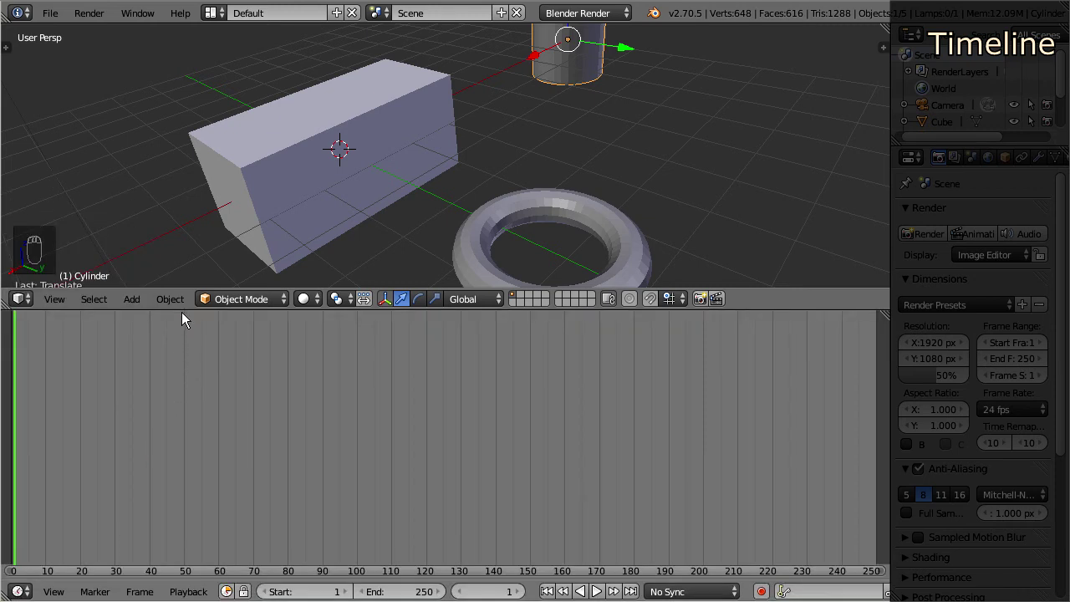
{"action": "left_click_drag", "start_coordinate": [181, 310], "coordinate": [191, 547]}
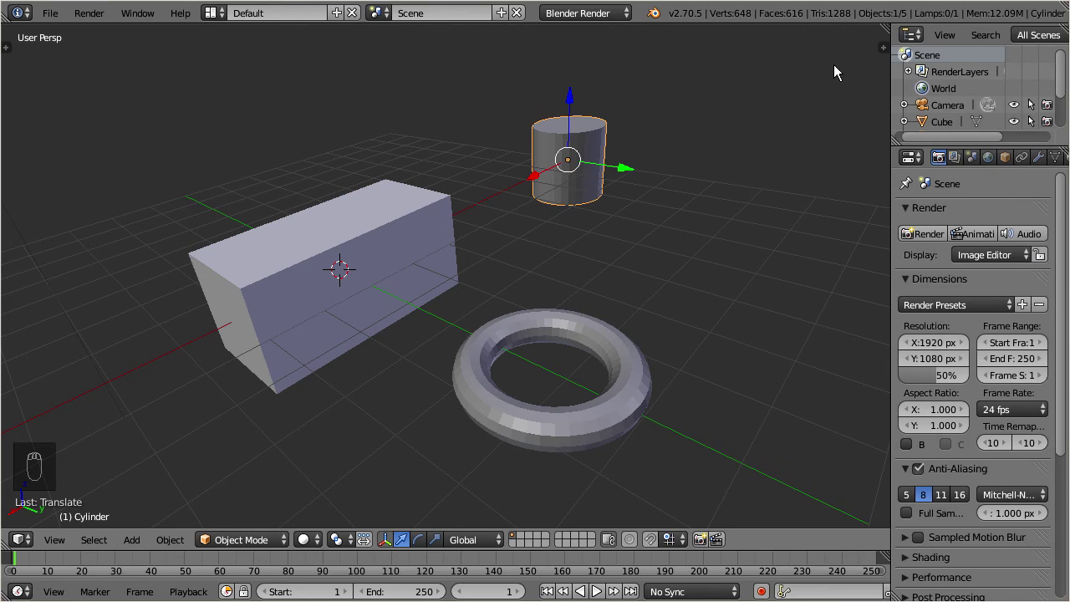
- Enlarge the Outliner in width and height to fit its whole object list, and view its display mode choices
{"action": "left_click_drag", "start_coordinate": [892, 76], "coordinate": [803, 99]}
{"action": "left_click_drag", "start_coordinate": [876, 147], "coordinate": [880, 220]}
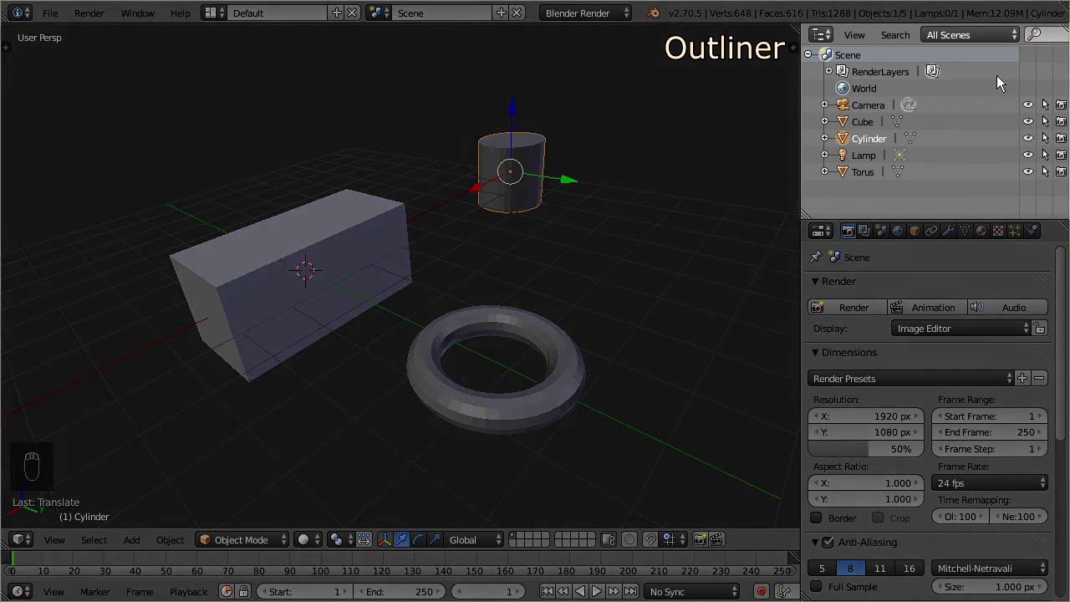
{"action": "left_click", "coordinate": [1015, 35]}
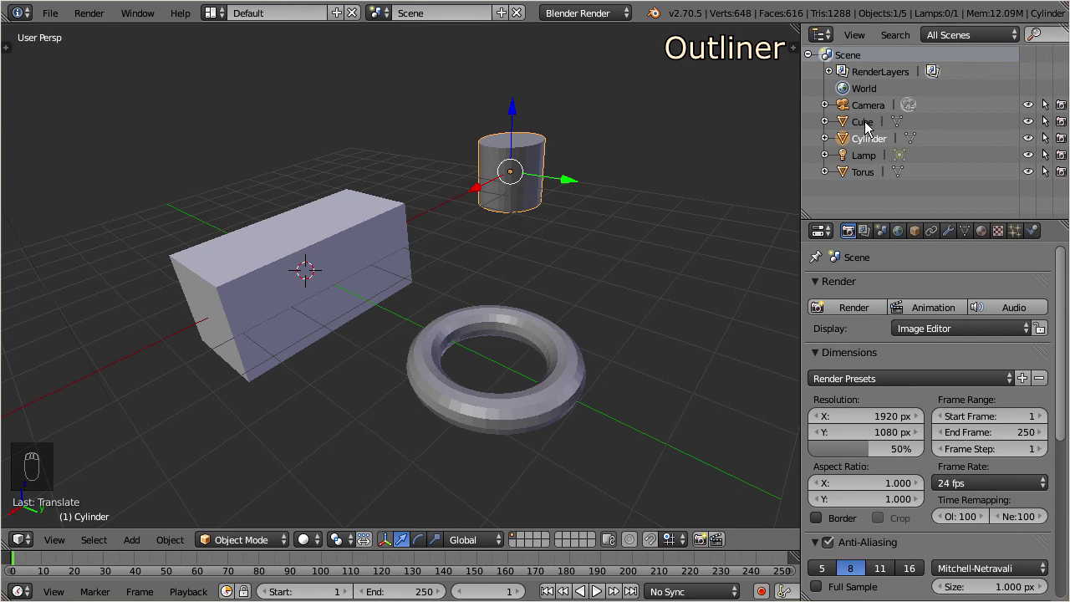
- Using the Outliner, select the Torus alone, switch to the Cylinder, and extend the selection with the Cube and the Torus
{"action": "left_click", "coordinate": [863, 172]}
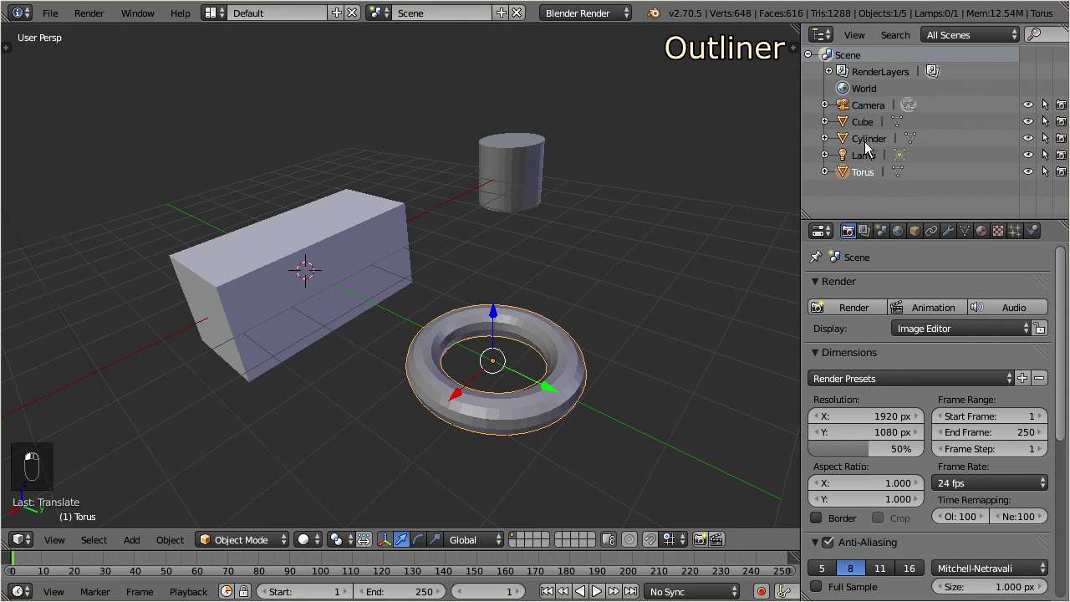
{"action": "left_click", "coordinate": [865, 139]}
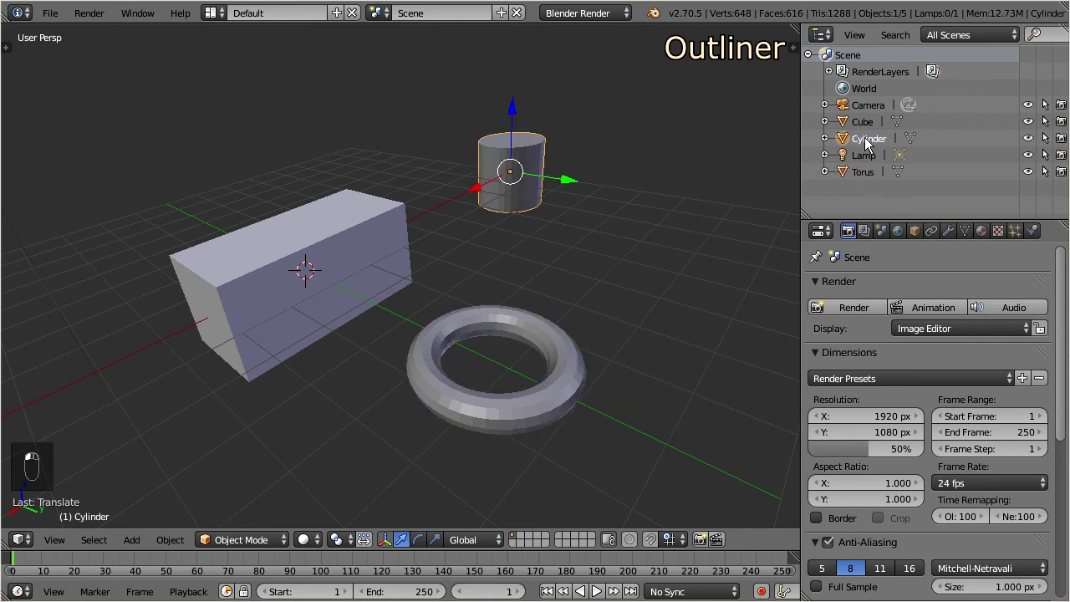
{"action": "left_click", "coordinate": [864, 122], "text": "ctrl"}
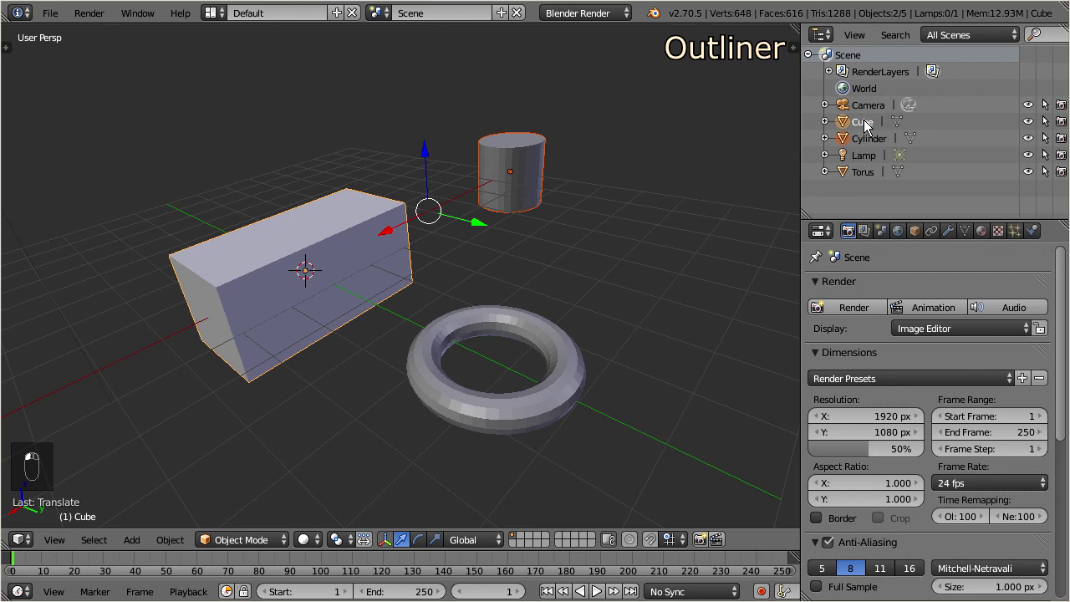
{"action": "left_click", "coordinate": [861, 175], "text": "ctrl"}
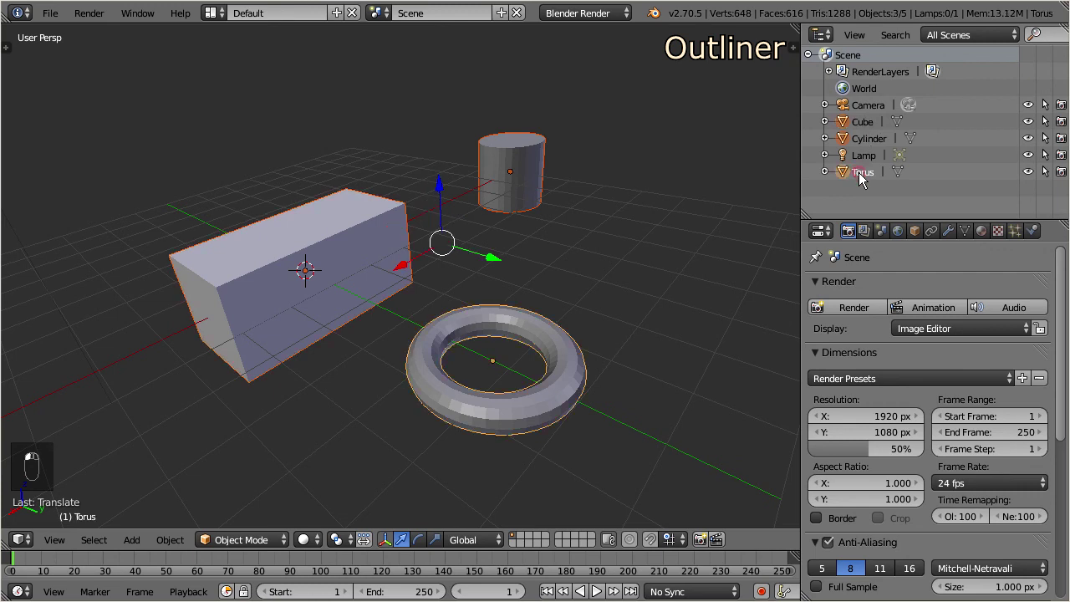
- Hide the Cube, Cylinder and Torus from the viewport through the Outliner, and make all three visible again
{"action": "left_click", "coordinate": [1028, 121]}
{"action": "left_click", "coordinate": [1029, 138]}
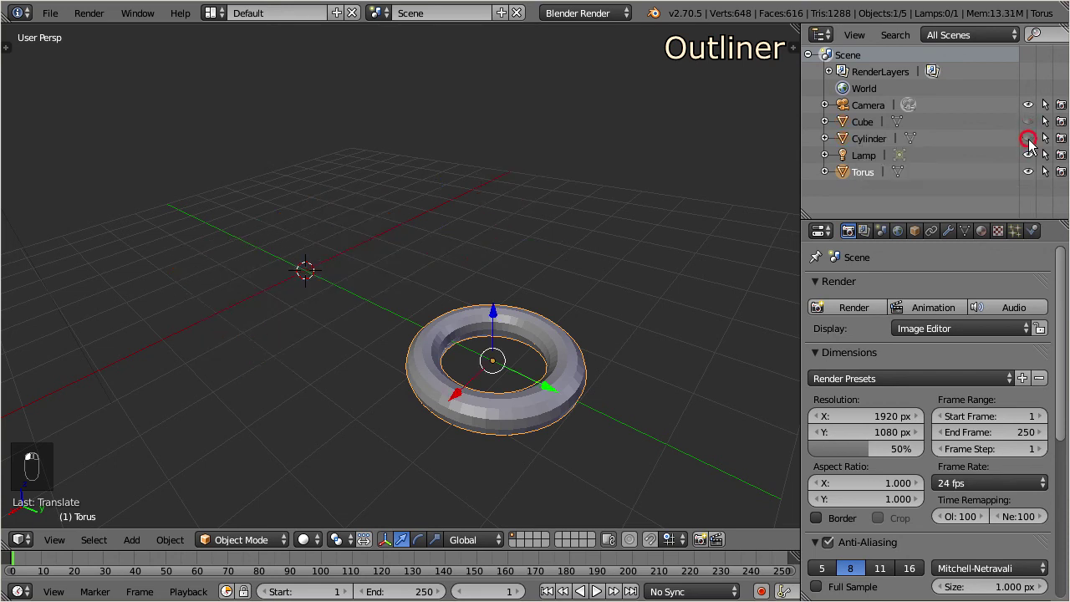
{"action": "left_click", "coordinate": [1028, 171]}
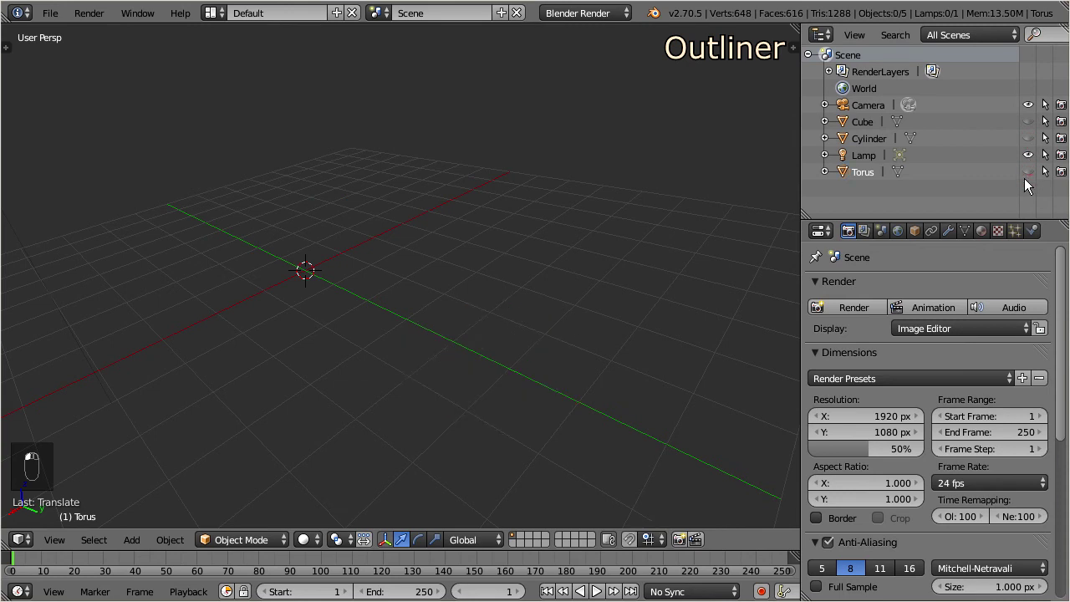
{"action": "left_click", "coordinate": [1029, 122]}
{"action": "left_click", "coordinate": [1028, 138]}
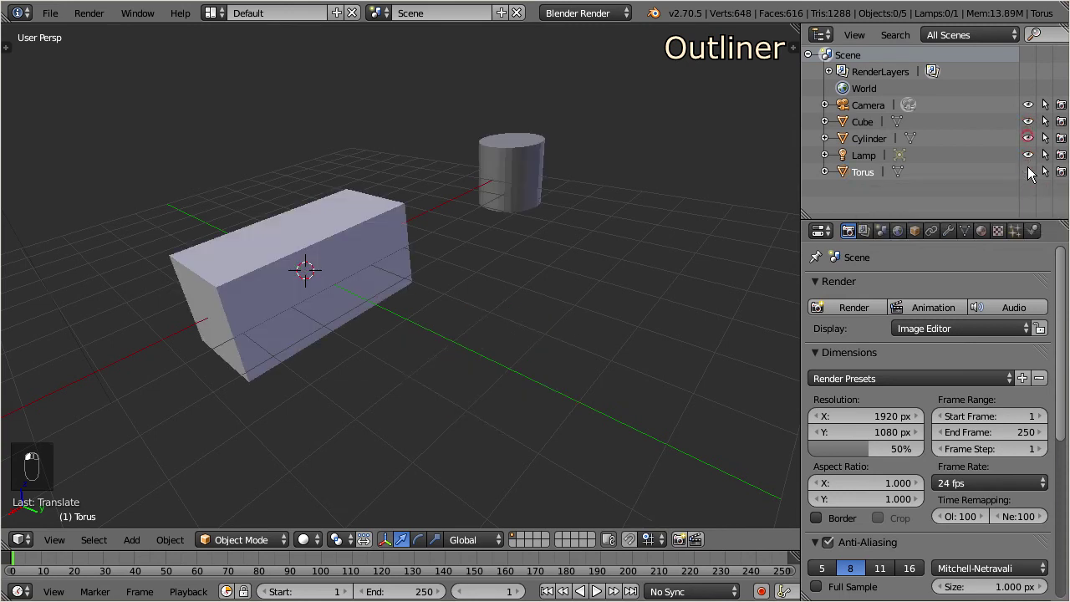
{"action": "left_click", "coordinate": [1029, 171]}
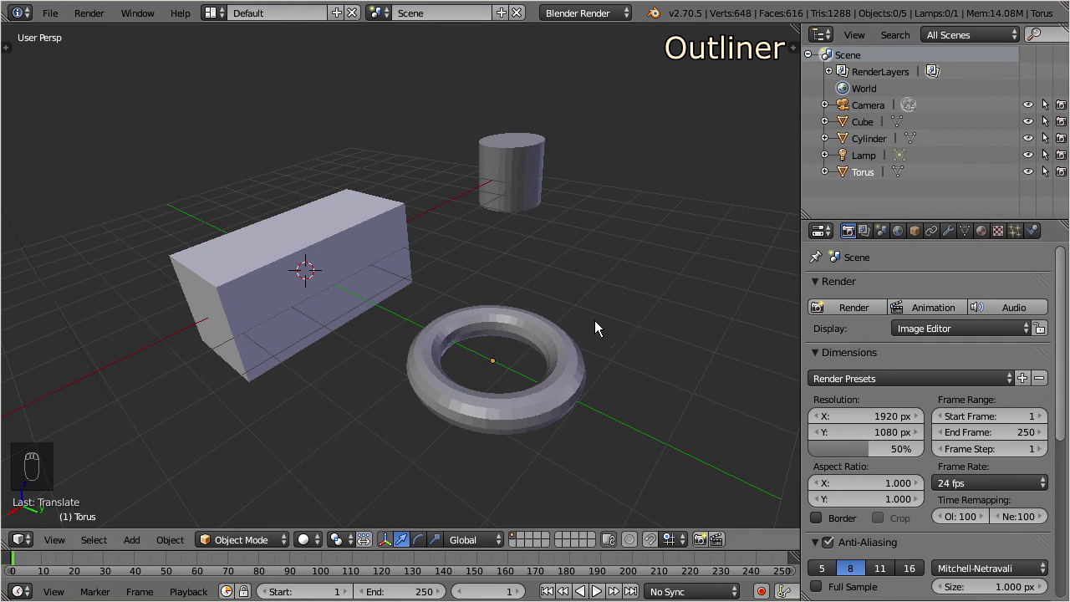
- Select the Torus, Cylinder and Cube together in the 3D View, and make the Torus the active object
{"action": "right_click", "coordinate": [566, 388]}
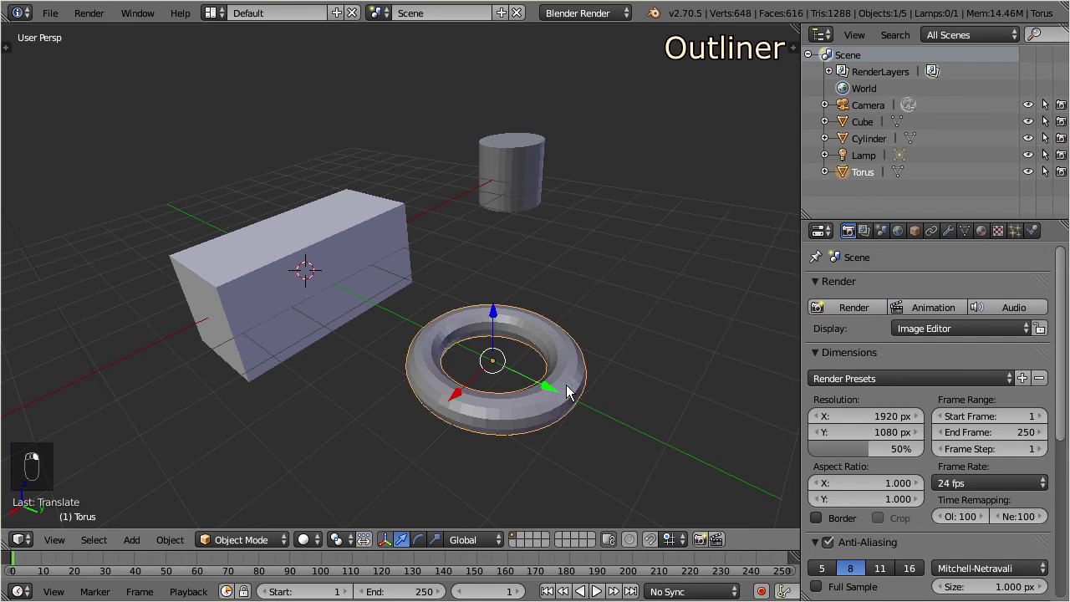
{"action": "right_click", "coordinate": [526, 159], "text": "shift"}
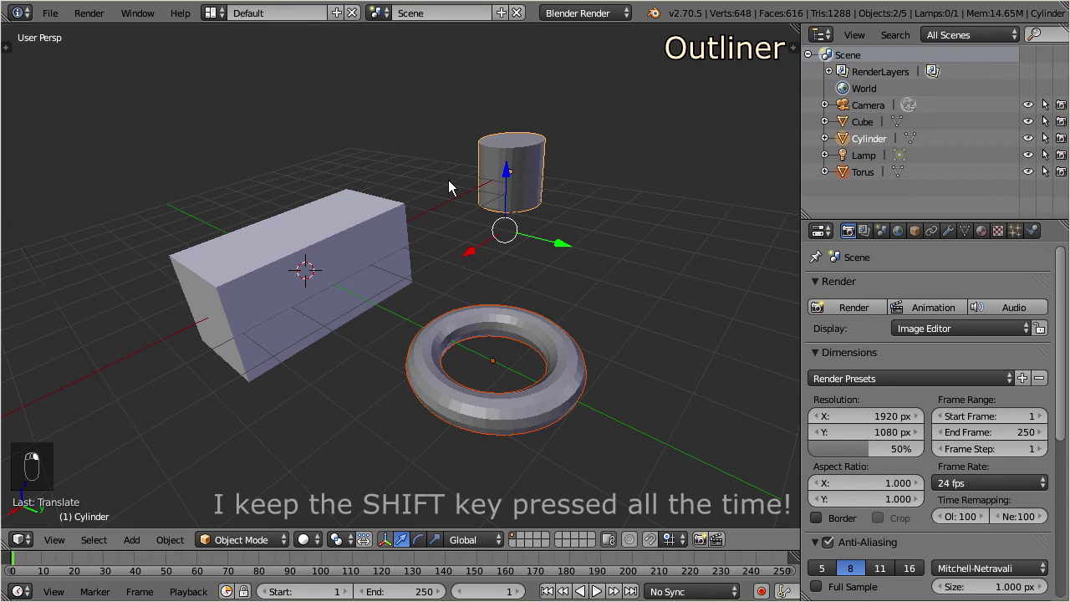
{"action": "right_click", "coordinate": [364, 242], "text": "shift"}
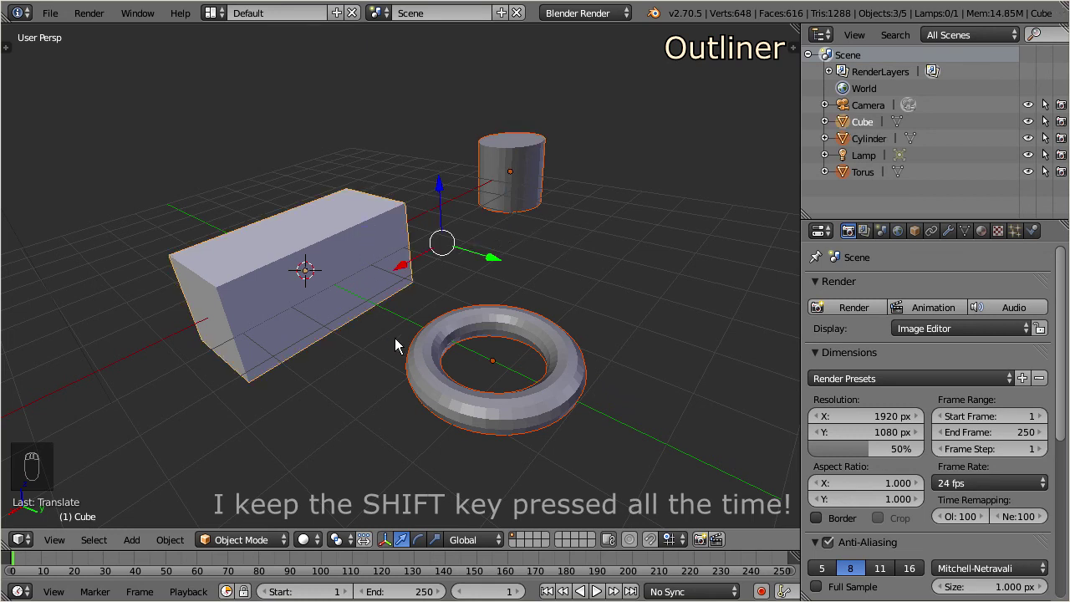
{"action": "right_click", "coordinate": [513, 409], "text": "shift"}
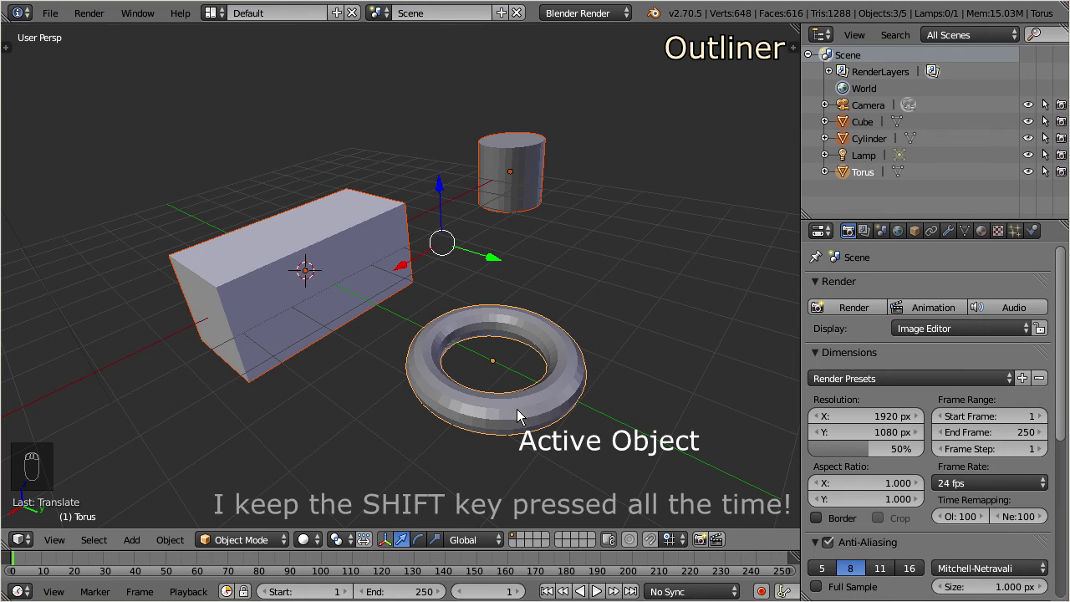
- Remove the Torus and the Cube from the selection in the 3D View, keeping only the Cylinder selected
{"action": "right_click", "coordinate": [529, 409], "text": "shift"}
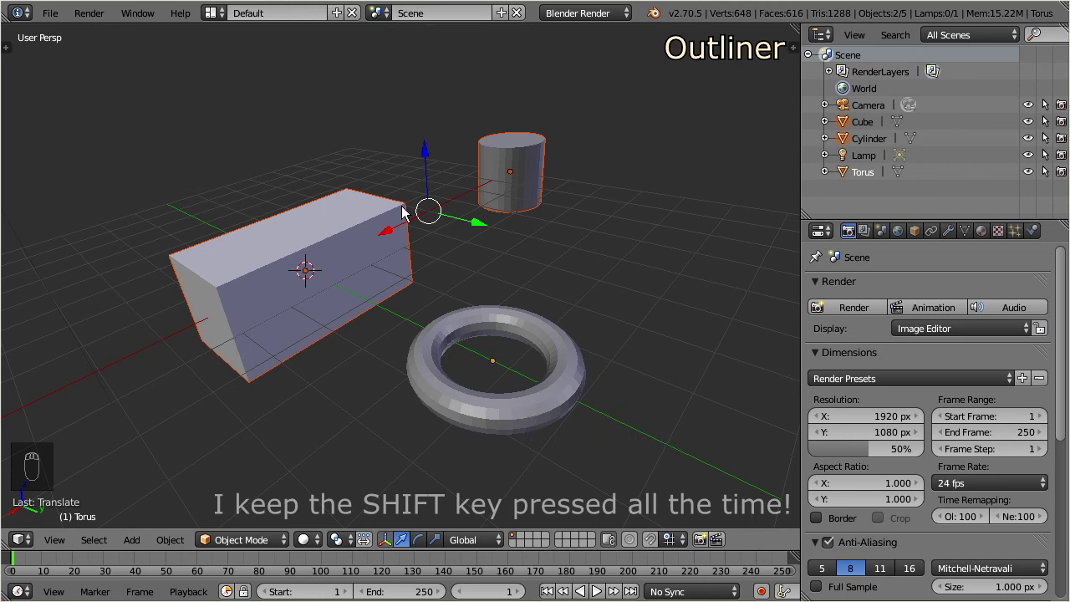
{"action": "right_click", "coordinate": [363, 243], "text": "shift"}
{"action": "right_click", "coordinate": [362, 240], "text": "shift"}
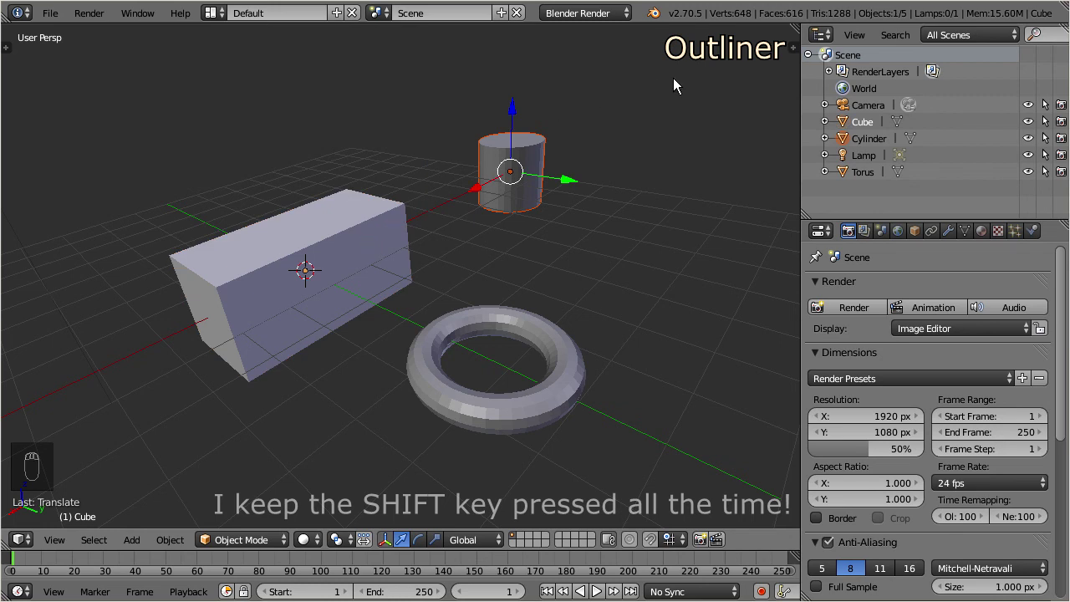
- In the Outliner, toggle the Torus and the Cylinder in and out of the selection, and extend it to Cylinder, Cube and Torus
{"action": "left_click", "coordinate": [864, 173], "text": "shift"}
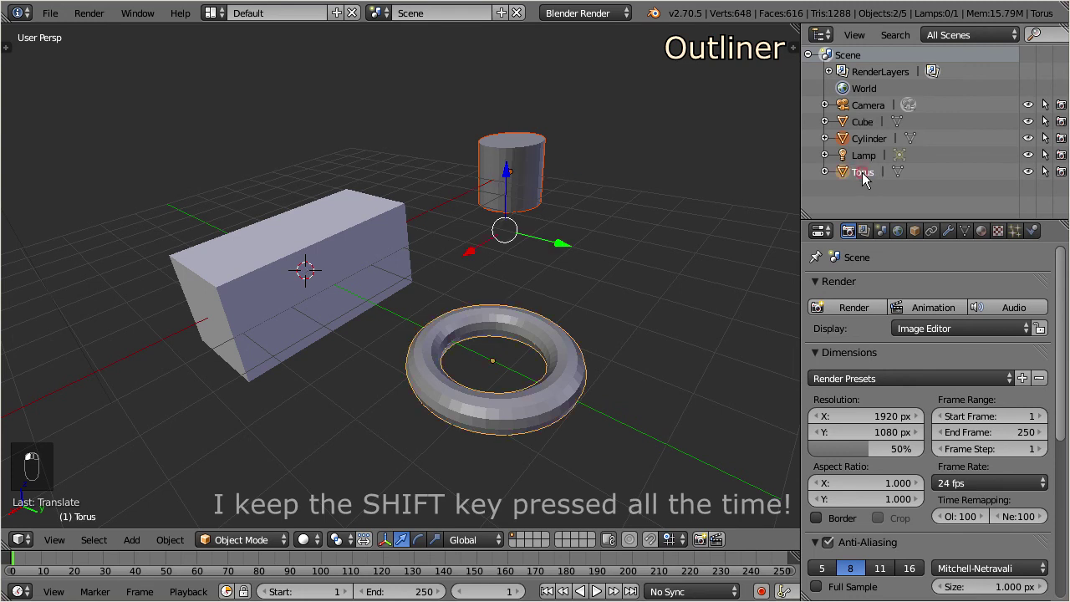
{"action": "left_click", "coordinate": [863, 173], "text": "shift"}
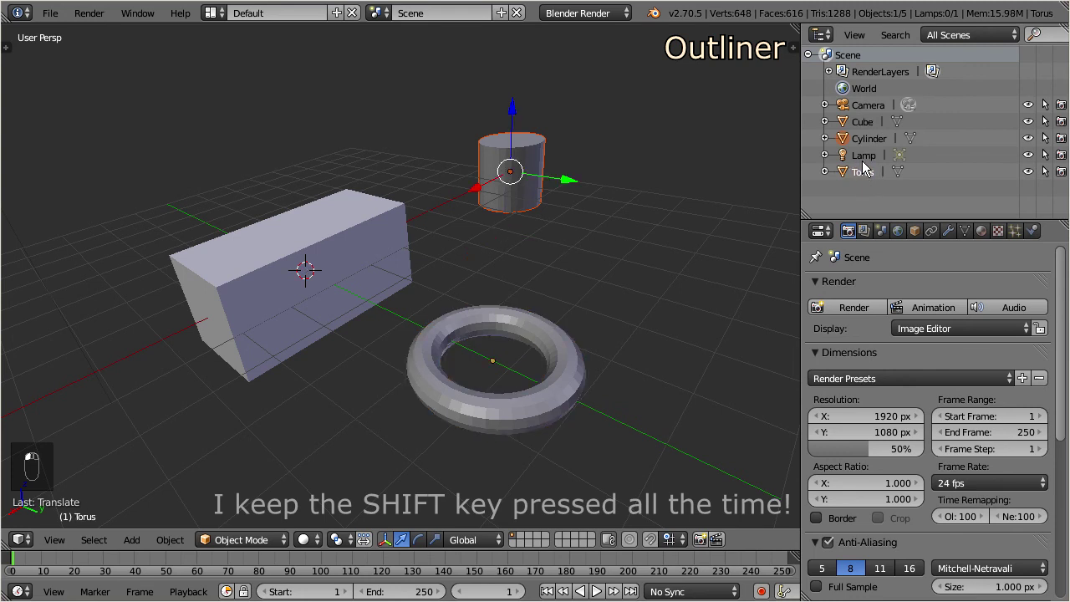
{"action": "left_click", "coordinate": [867, 141], "text": "shift"}
{"action": "left_click", "coordinate": [866, 141], "text": "shift"}
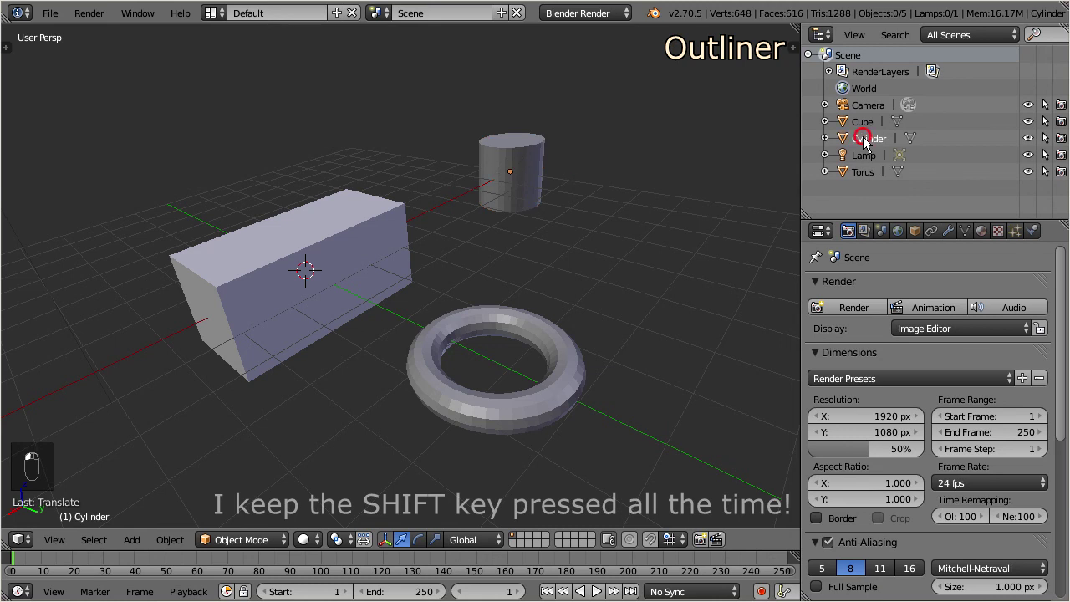
{"action": "left_click", "coordinate": [857, 123], "text": "shift"}
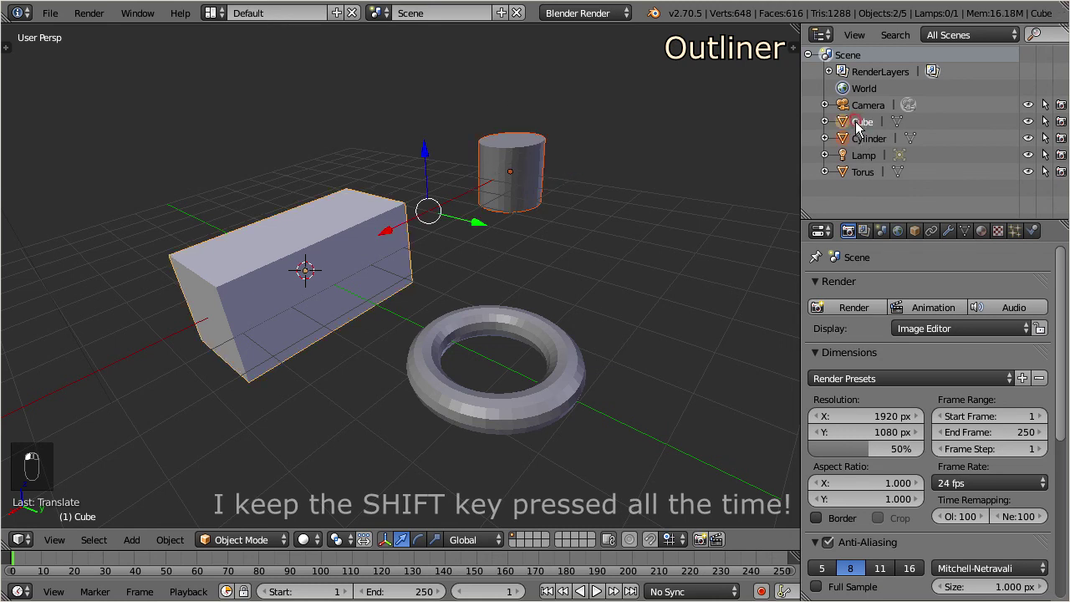
{"action": "left_click", "coordinate": [862, 173], "text": "shift"}
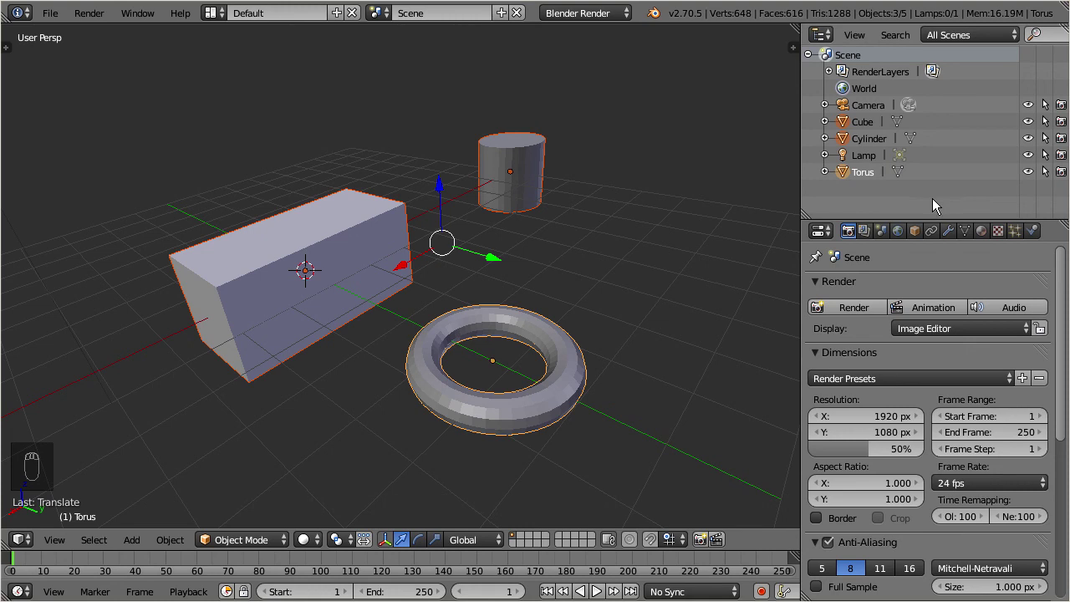
- Extend the Properties editor upward to just below the Outliner's object list, and show the render layers, scene and world settings
{"action": "left_click_drag", "start_coordinate": [934, 219], "coordinate": [934, 189]}
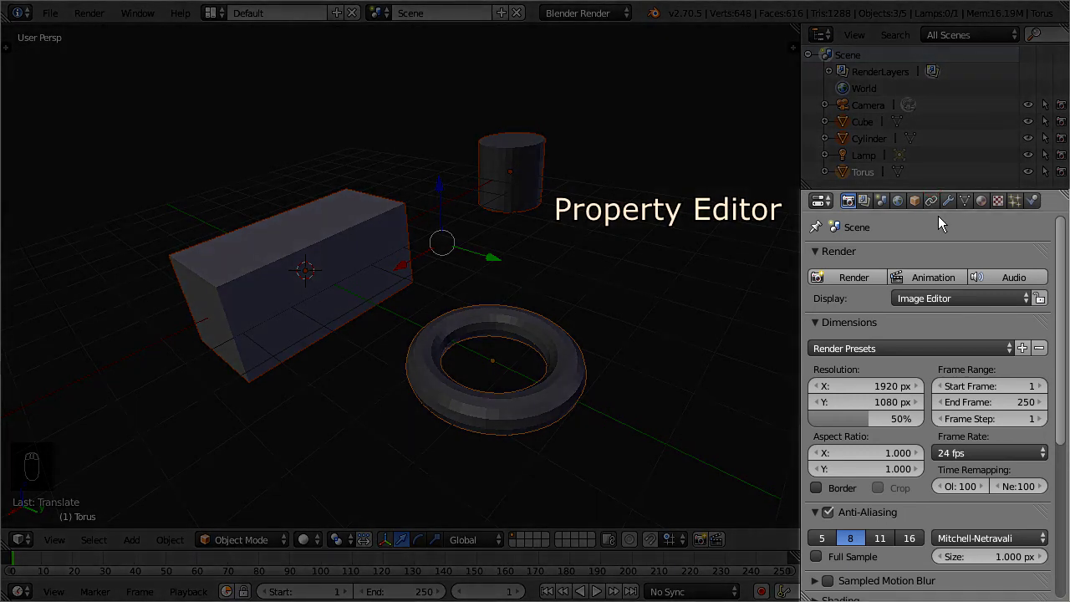
{"action": "left_click", "coordinate": [864, 201]}
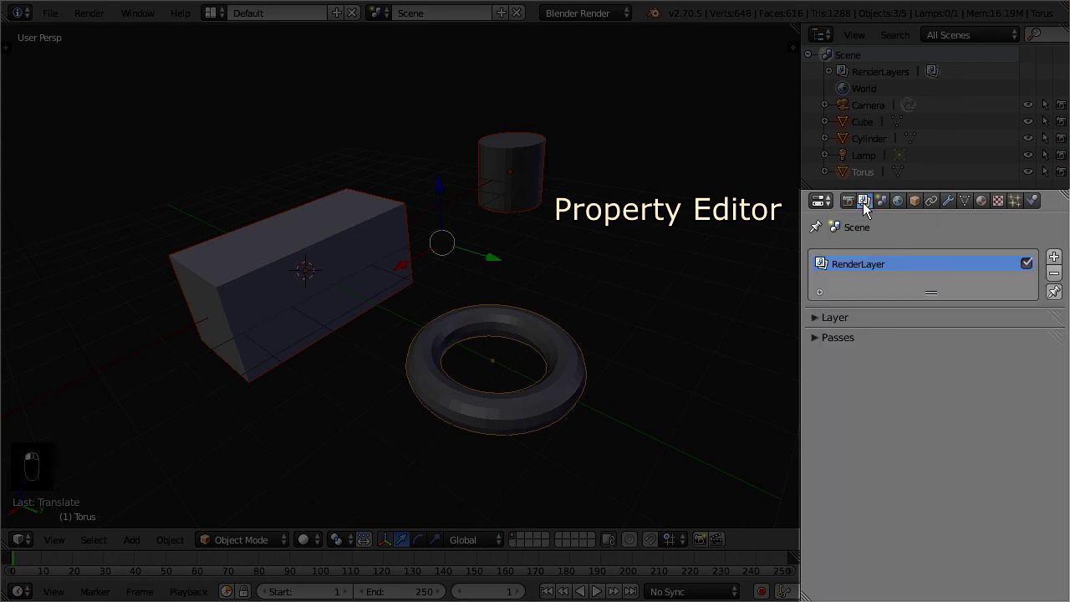
{"action": "left_click", "coordinate": [880, 203]}
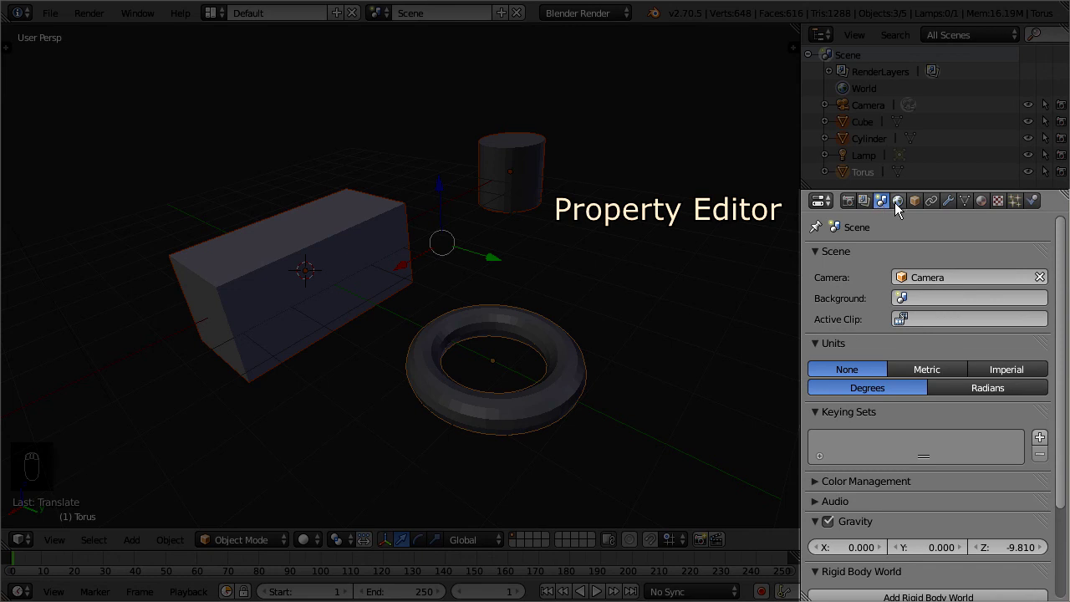
{"action": "left_click", "coordinate": [896, 202]}
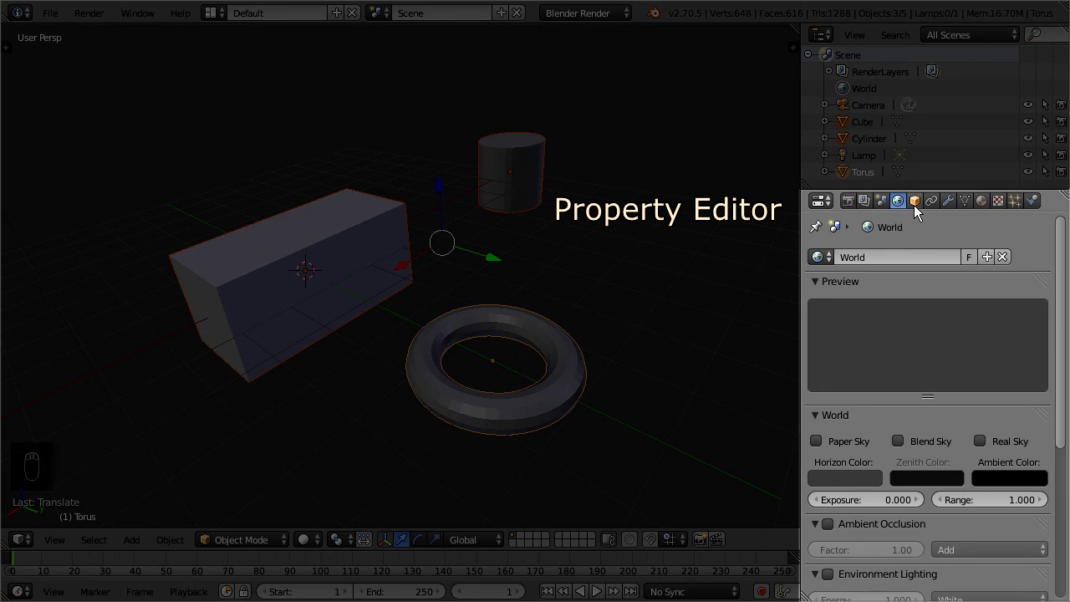
- Show the Torus's object, constraint, modifier, object data and material settings in the Properties editor, and return to its object data
{"action": "left_click", "coordinate": [914, 202]}
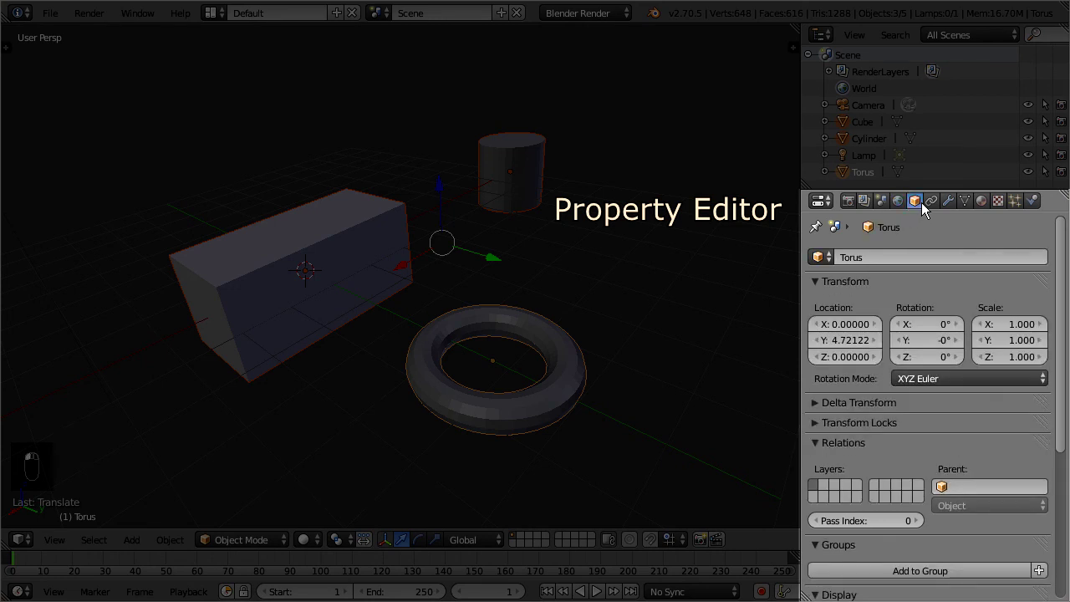
{"action": "left_click", "coordinate": [931, 201]}
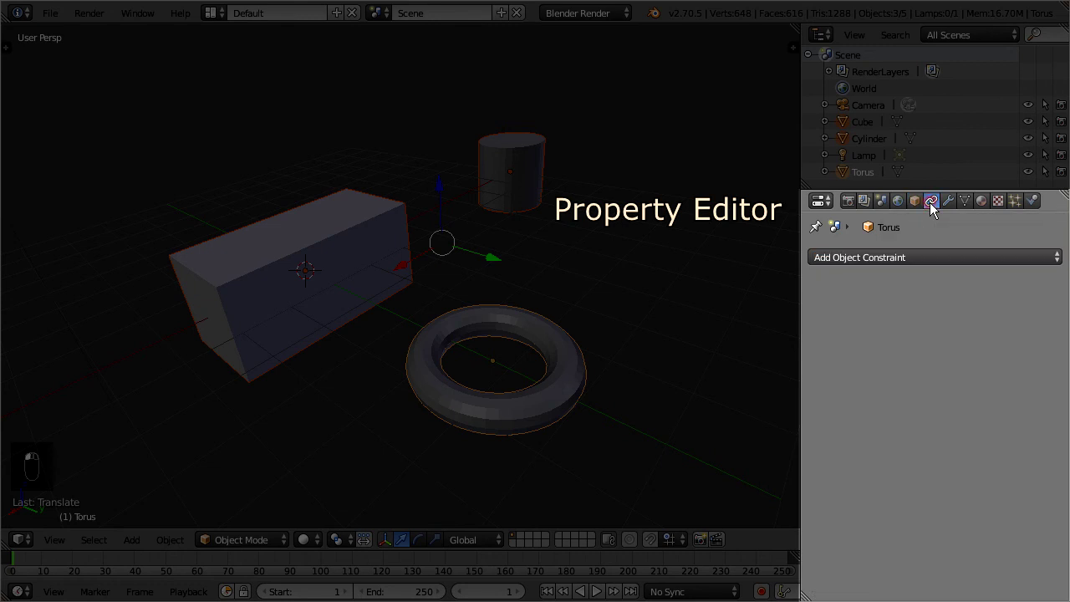
{"action": "left_click", "coordinate": [947, 203]}
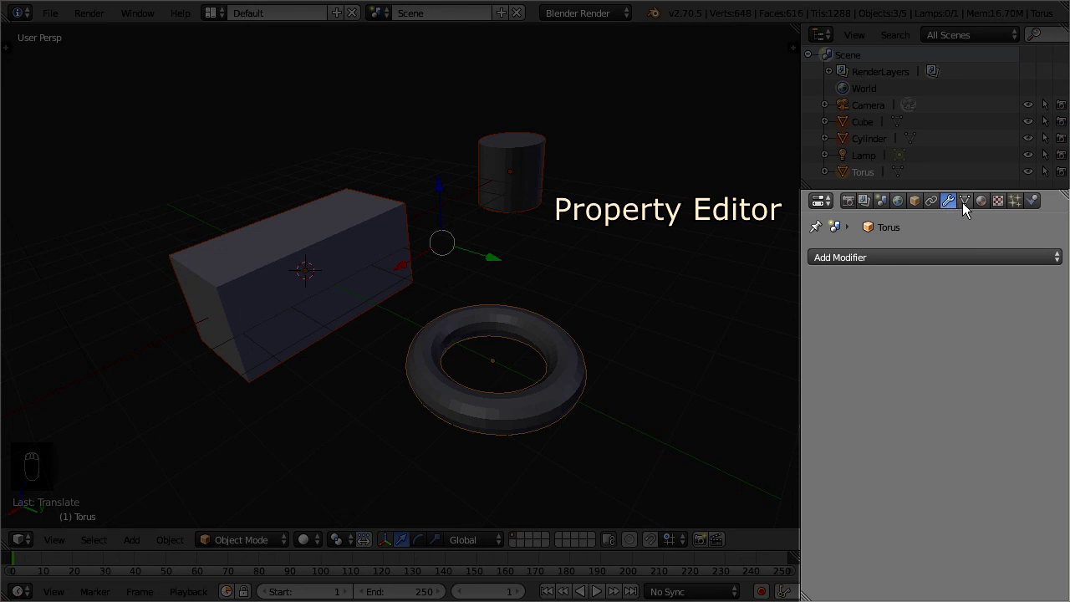
{"action": "left_click", "coordinate": [964, 203]}
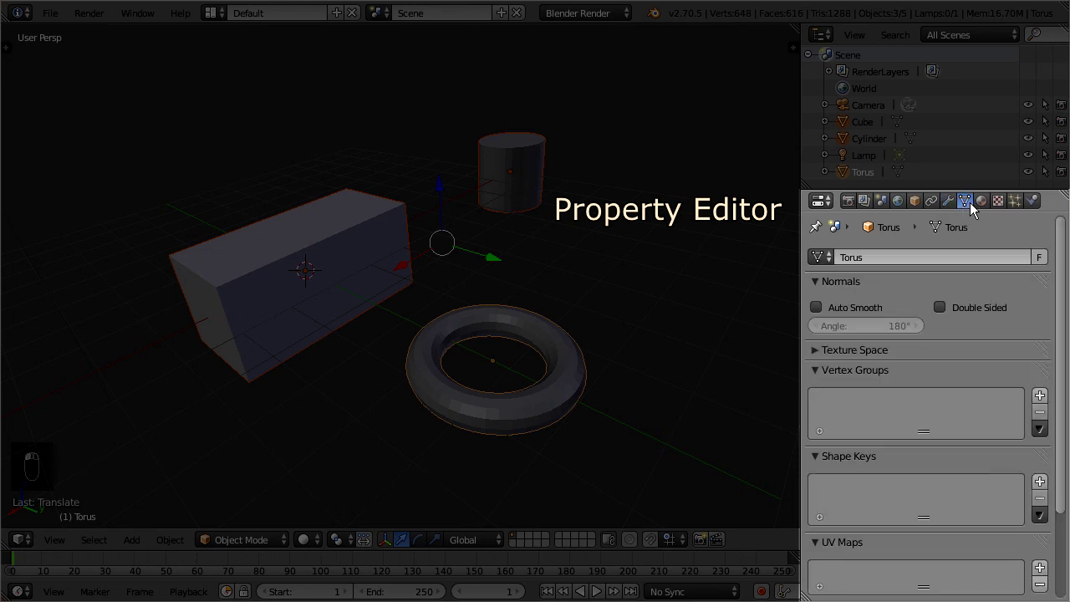
{"action": "left_click", "coordinate": [981, 204]}
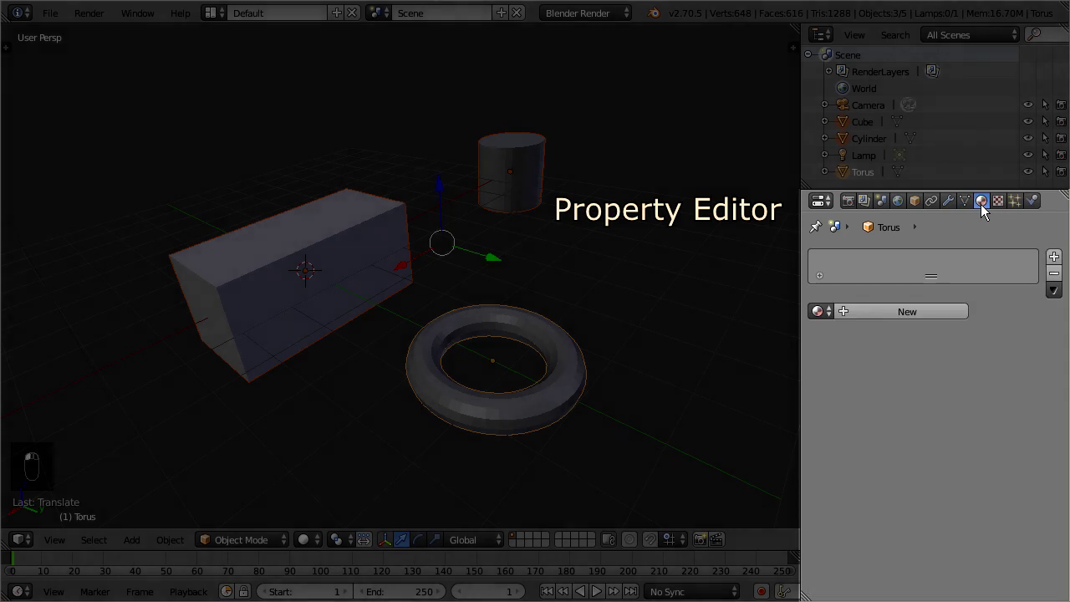
{"action": "left_click", "coordinate": [965, 201]}
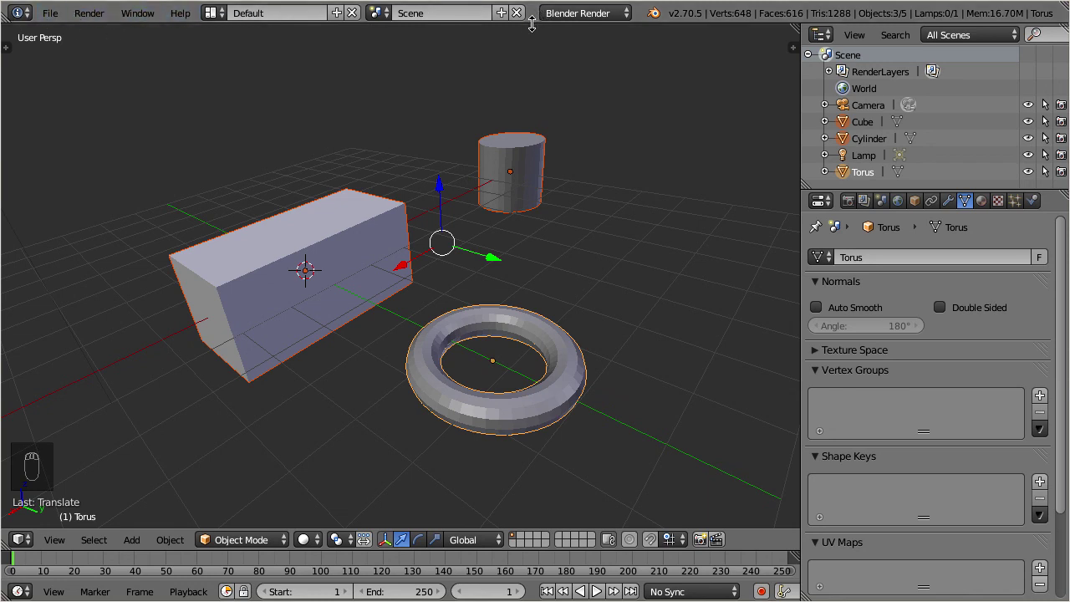
- Expand the Info area downward to view the log of executed commands, and collapse it back to its header
{"action": "left_click_drag", "start_coordinate": [532, 23], "coordinate": [531, 192]}
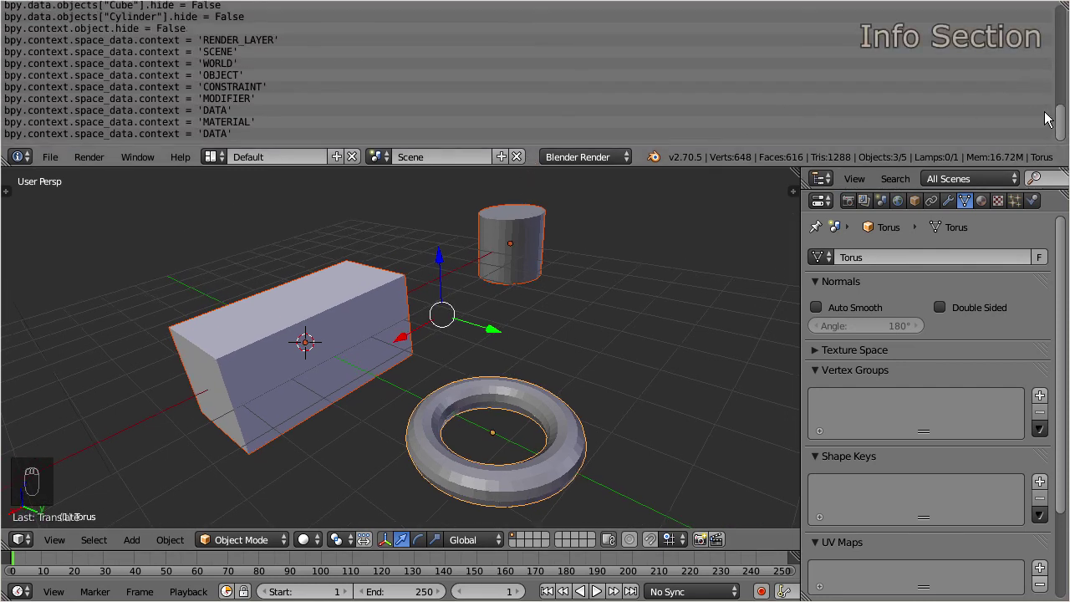
{"action": "mouse_move", "coordinate": [1060, 133]}
{"action": "left_mouse_down"}
{"action": "mouse_move", "coordinate": [1067, 31]}
{"action": "mouse_move", "coordinate": [1066, 138]}
{"action": "left_mouse_up"}
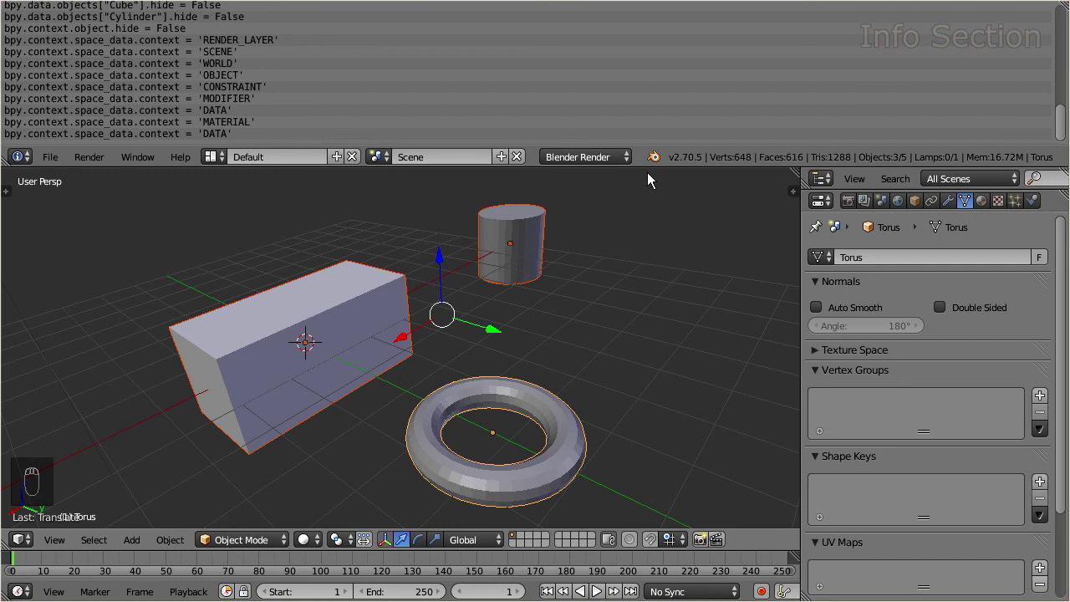
{"action": "left_click_drag", "start_coordinate": [644, 165], "coordinate": [648, 14]}
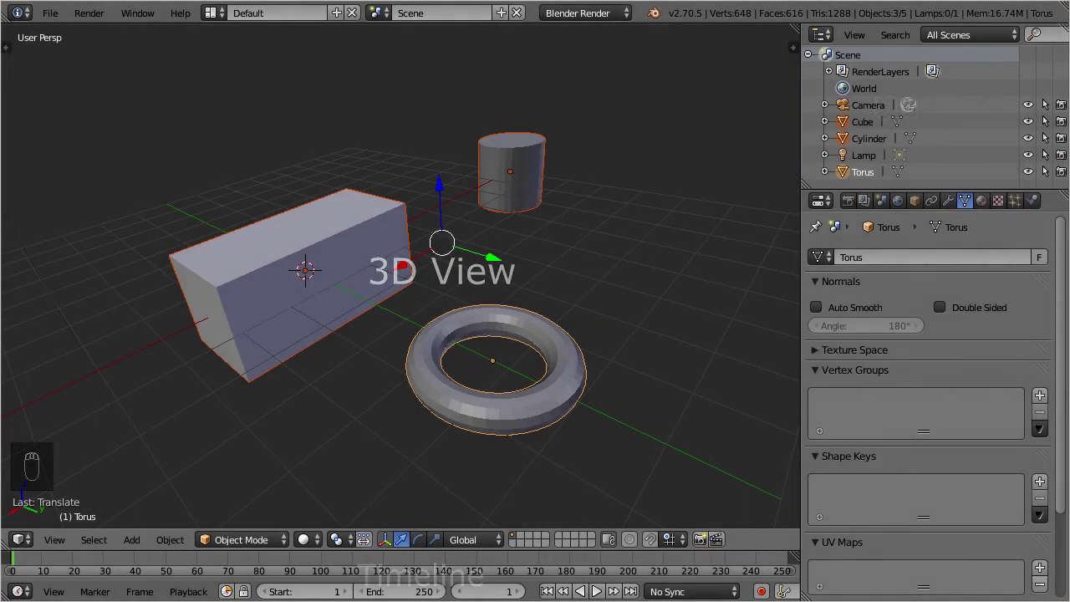
{"action": "middle_click_drag", "start_coordinate": [401, 285], "coordinate": [343, 373]}
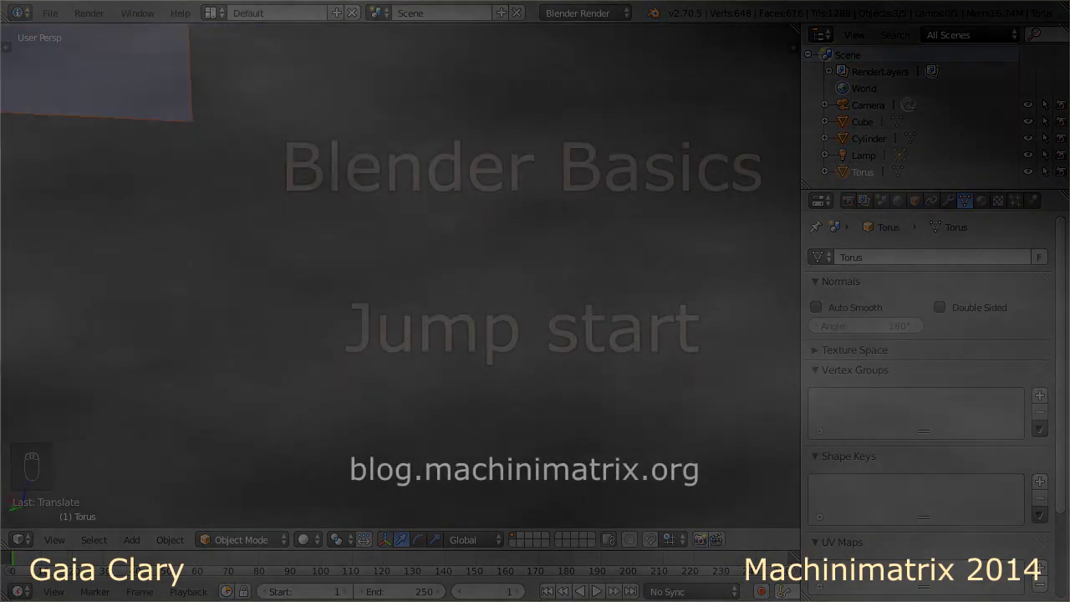